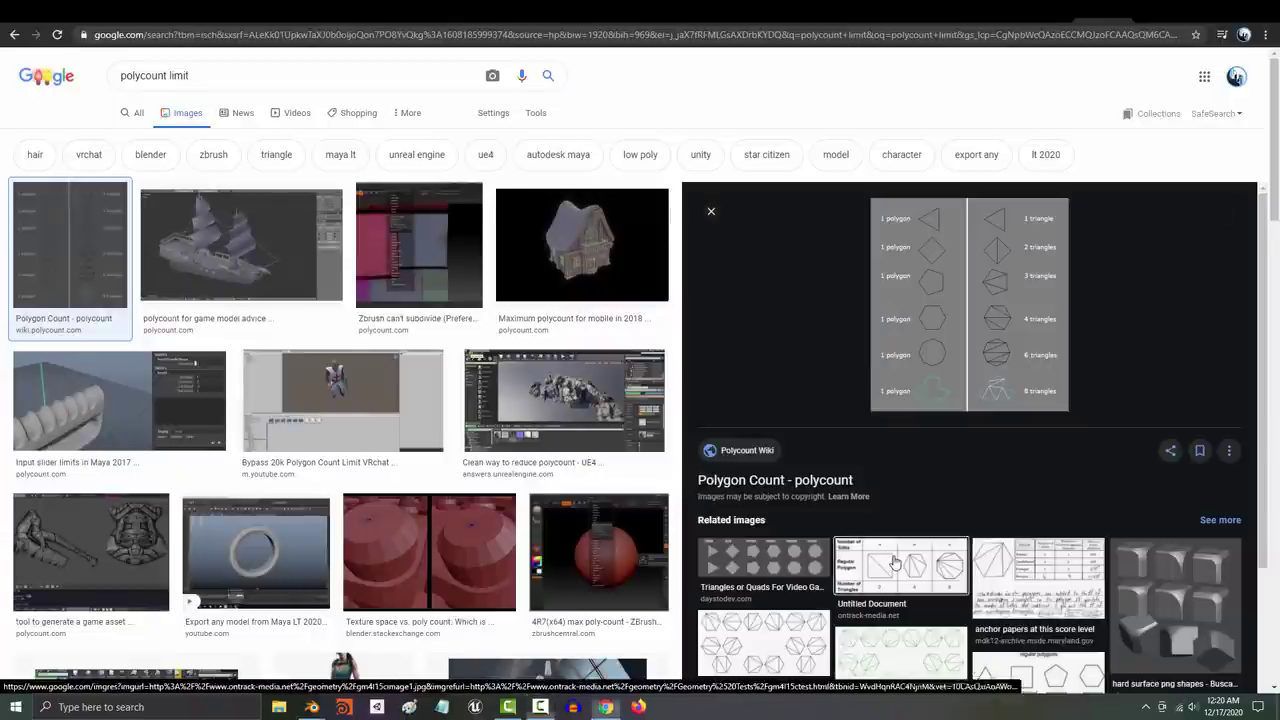
Preview several polycount charts, then CG Obsession's 'How Many Polygons Should a Game Model Have' image
{"action": "left_click", "coordinate": [895, 563]}
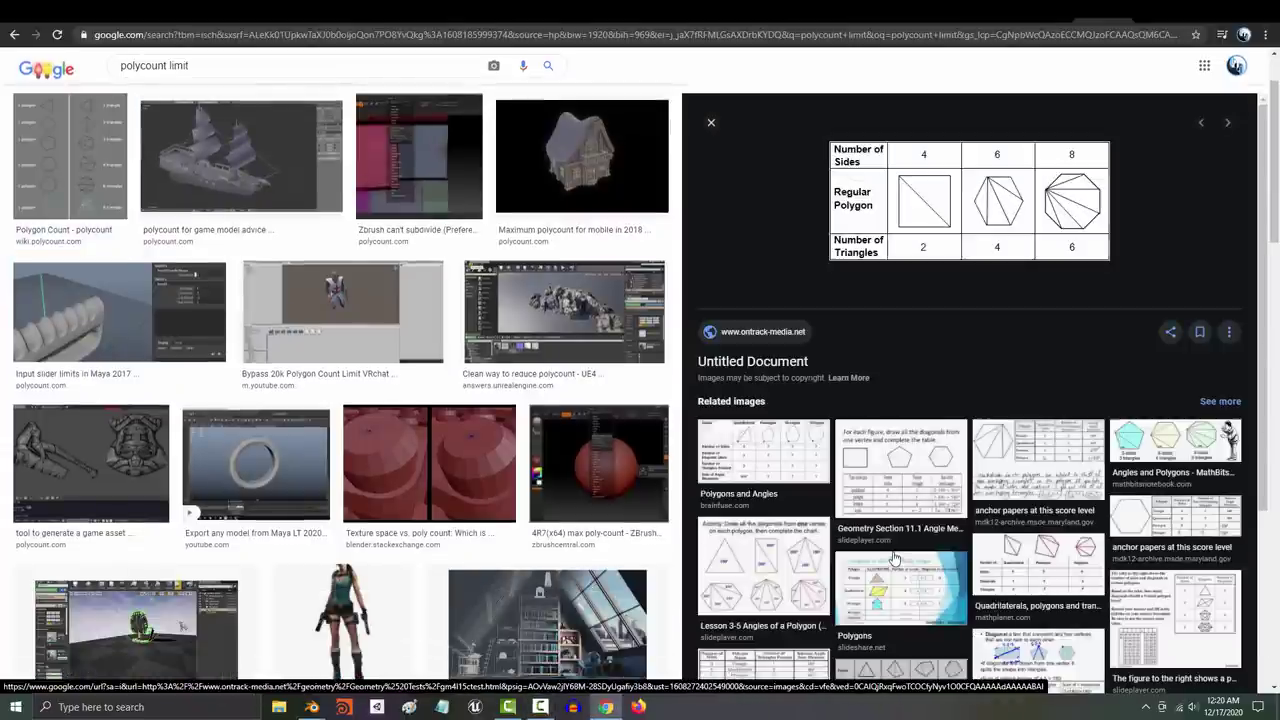
{"action": "left_click", "coordinate": [1000, 440]}
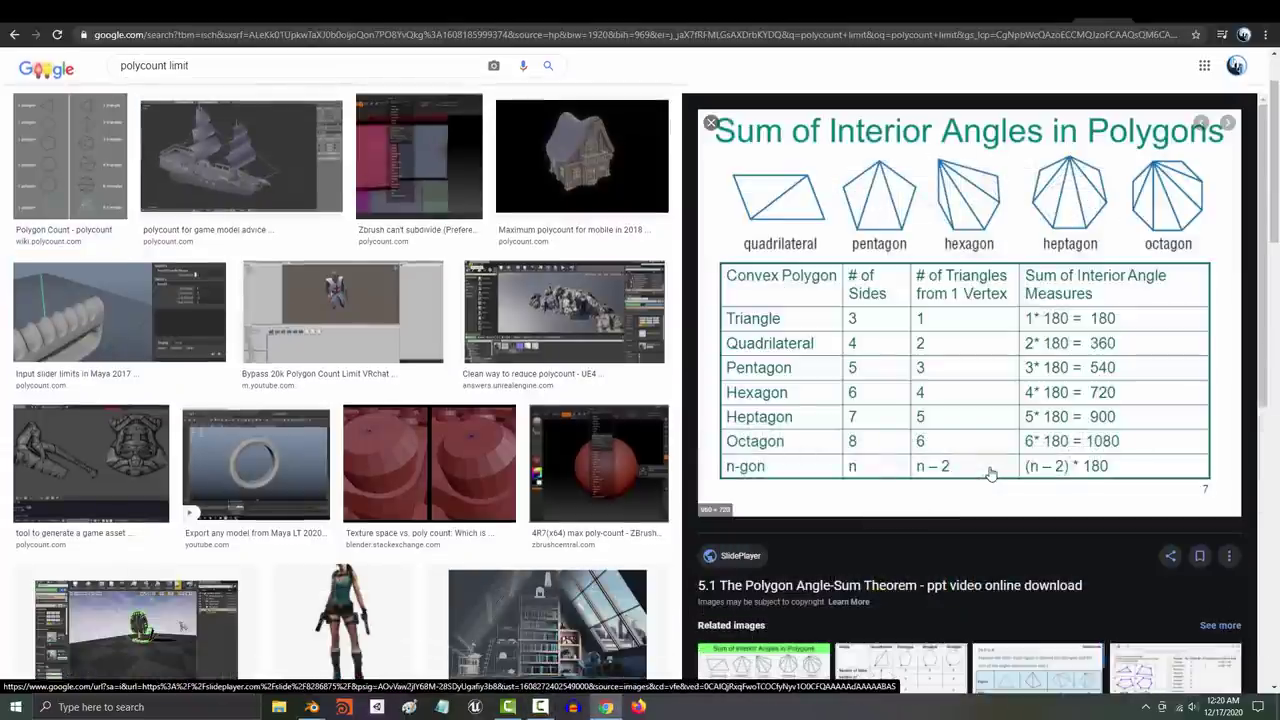
{"action": "left_click", "coordinate": [555, 205]}
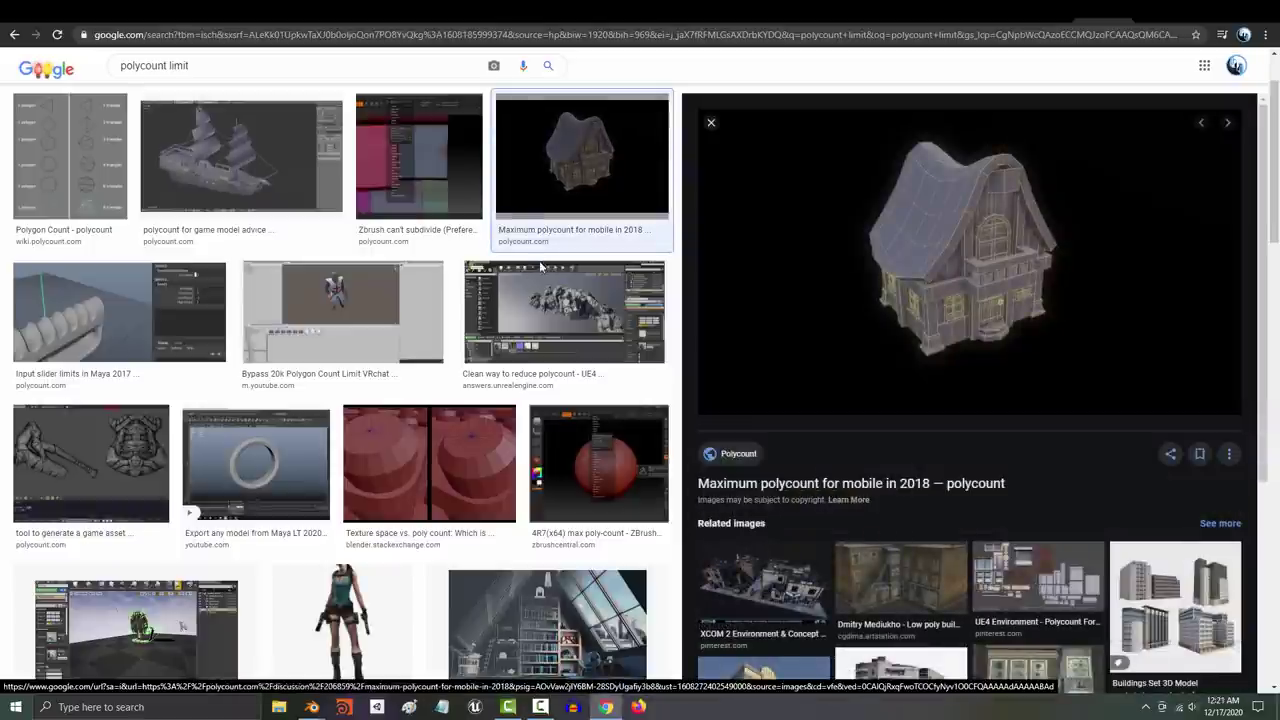
{"action": "scroll", "coordinate": [530, 350], "scroll_direction": "down", "scroll_amount": 3}
{"action": "left_click", "coordinate": [521, 431]}
{"action": "scroll", "coordinate": [521, 431], "scroll_direction": "down", "scroll_amount": 2}
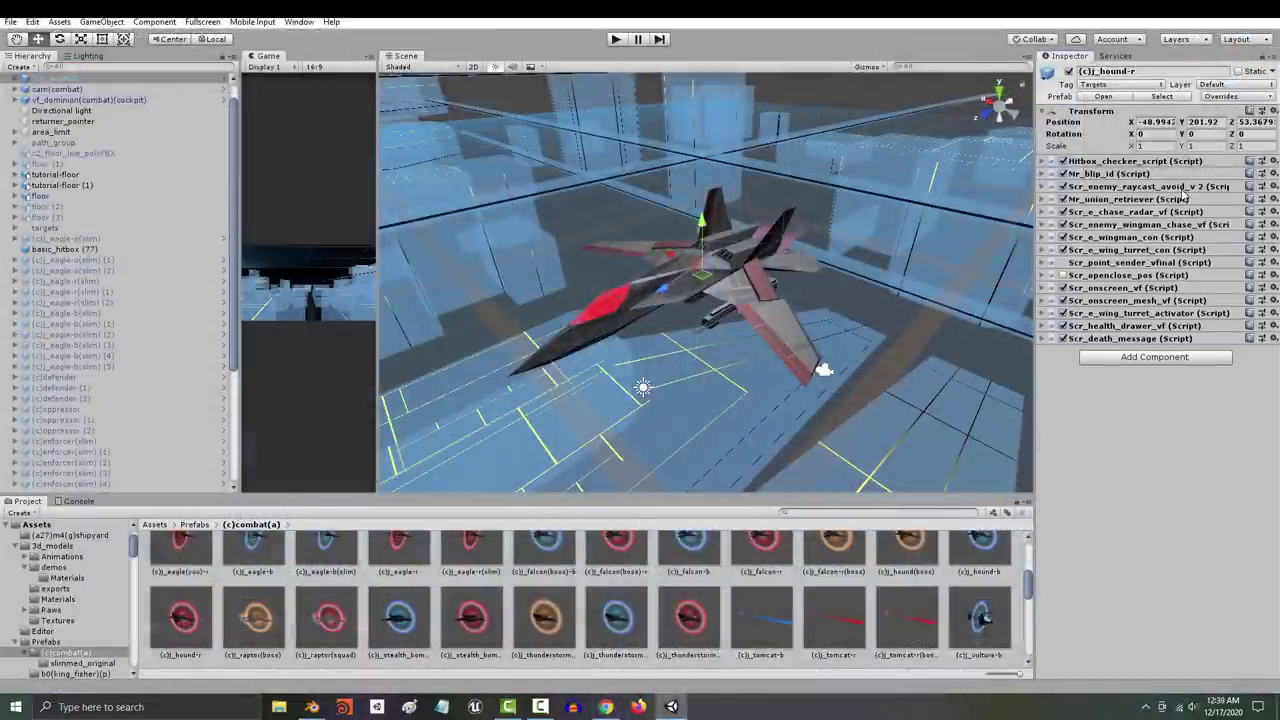
Expand and collapse each fighter script in turn, from Nr_union_retriever to Scr_e_wing_turret_activator_vf
{"action": "left_click", "coordinate": [1180, 199]}
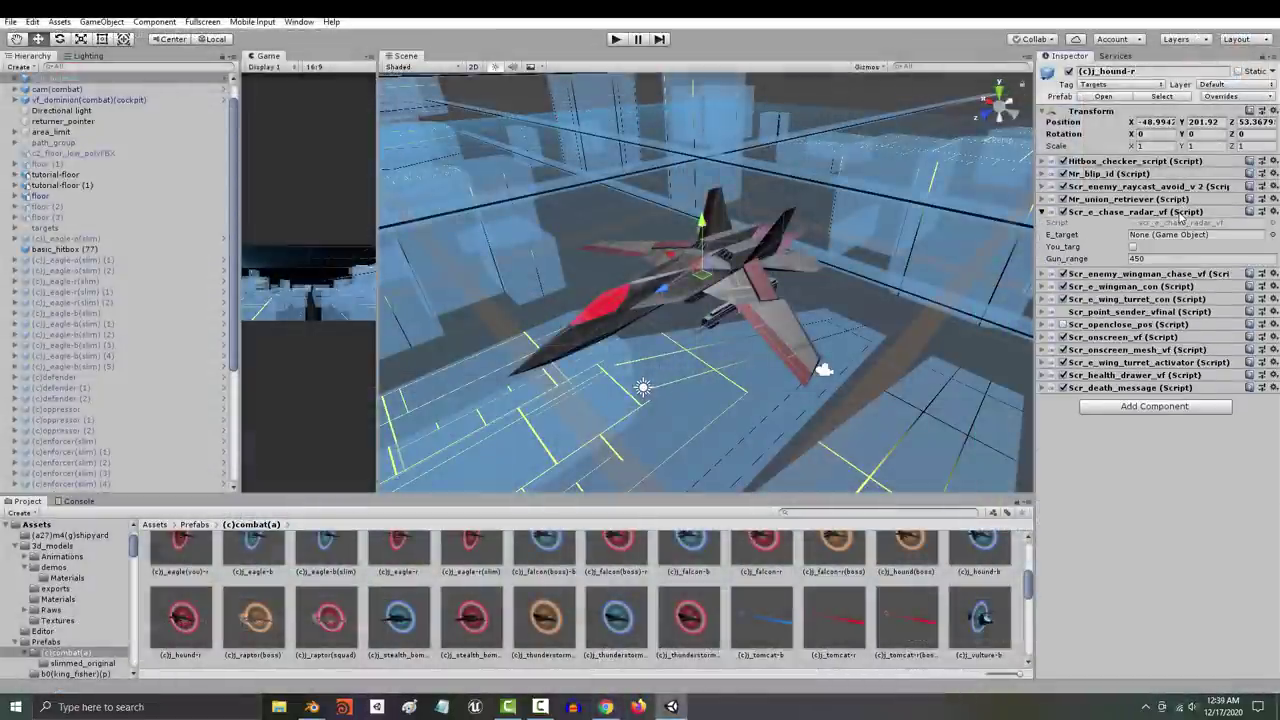
{"action": "left_click", "coordinate": [1180, 211]}
{"action": "left_click", "coordinate": [1180, 224]}
{"action": "left_click", "coordinate": [1180, 224]}
{"action": "left_click", "coordinate": [1180, 236]}
{"action": "left_click", "coordinate": [1180, 236]}
{"action": "left_click", "coordinate": [1180, 249]}
{"action": "left_click", "coordinate": [1180, 249]}
{"action": "left_click", "coordinate": [1180, 262]}
{"action": "left_click", "coordinate": [1180, 262]}
{"action": "left_click", "coordinate": [1182, 275]}
{"action": "left_click", "coordinate": [1185, 275]}
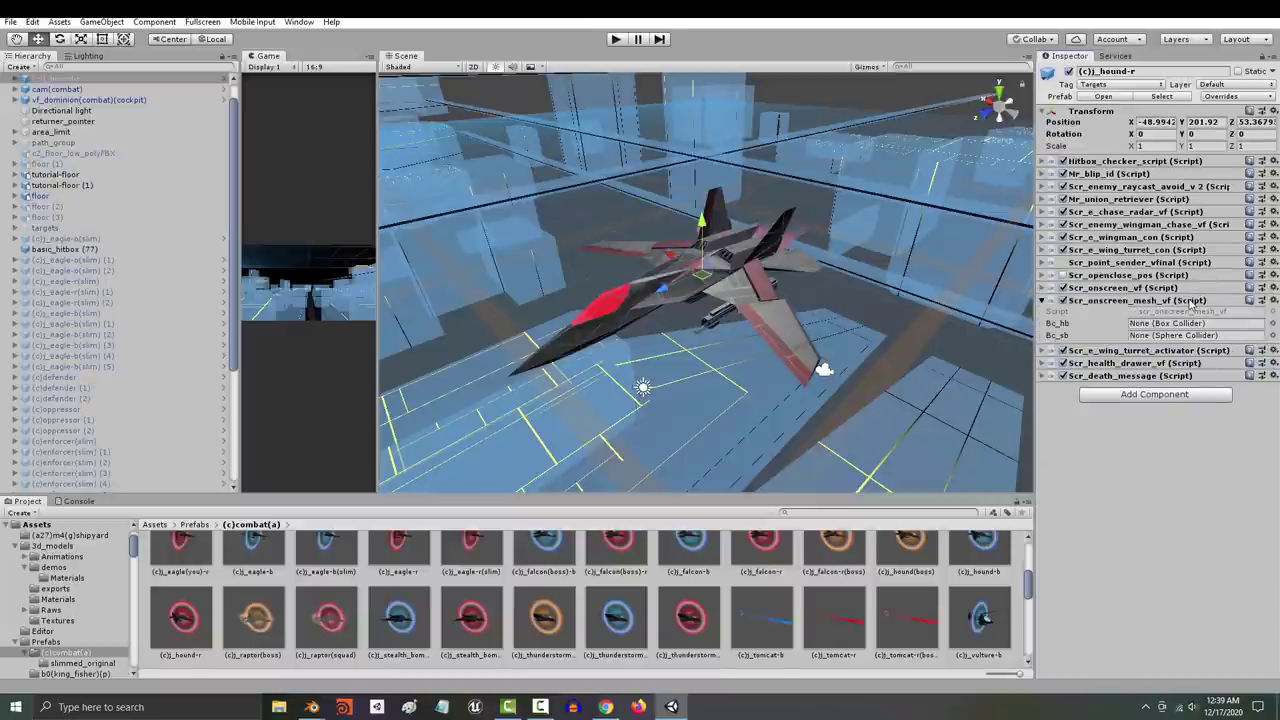
{"action": "left_click", "coordinate": [1199, 313]}
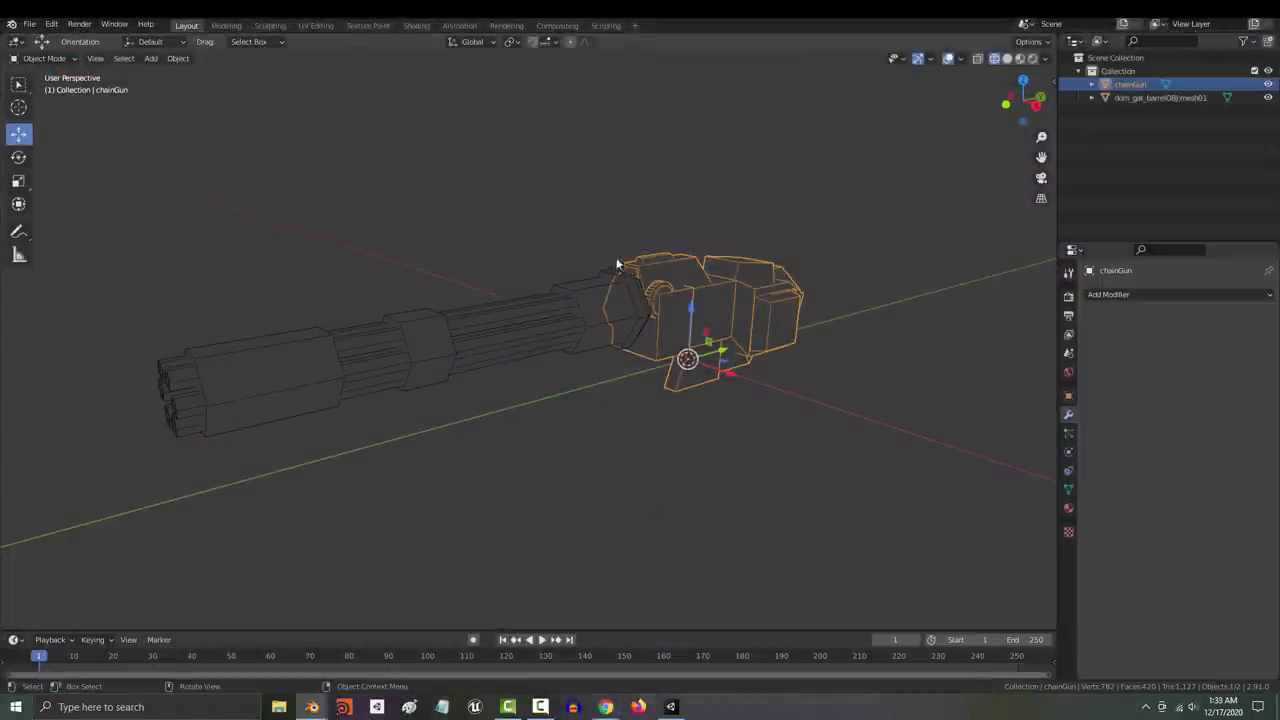
Select the chaingun barrel and body together and orbit around them
{"action": "left_click", "coordinate": [538, 332]}
{"action": "left_click", "coordinate": [745, 307]}
{"action": "left_click_drag", "start_coordinate": [834, 221], "coordinate": [491, 426]}
{"action": "middle_click_drag", "start_coordinate": [491, 426], "coordinate": [727, 449]}
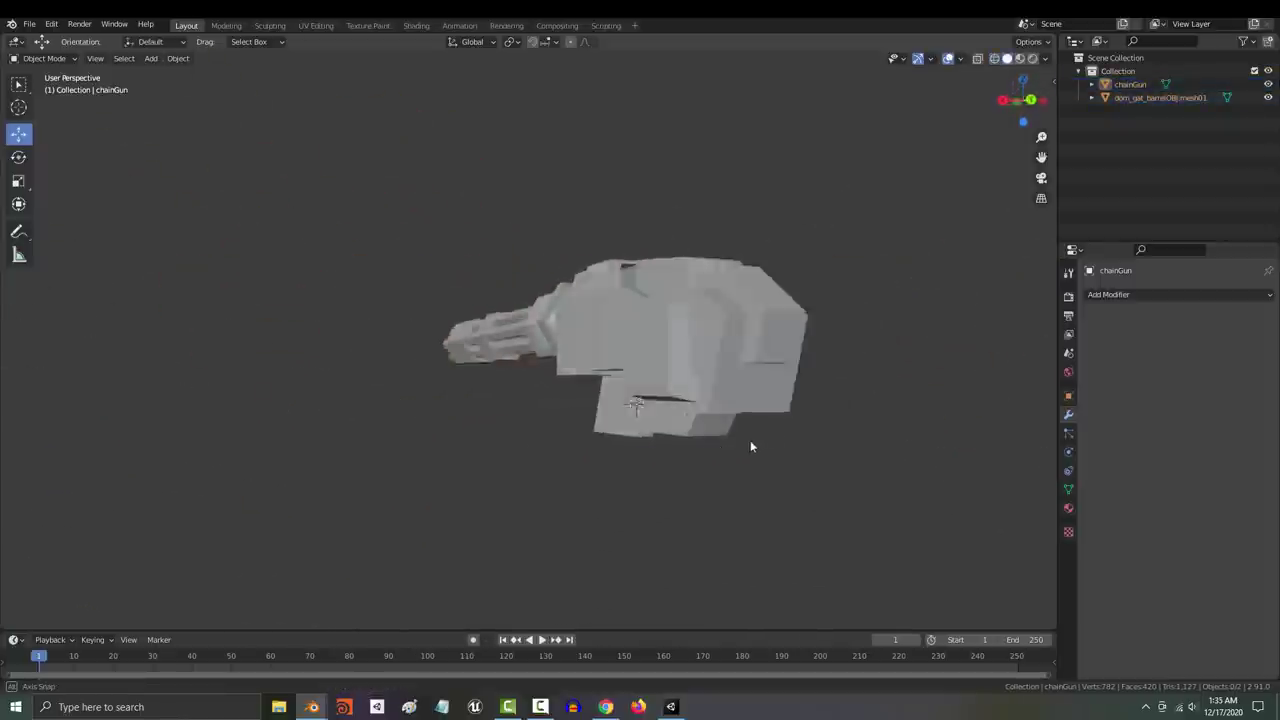
{"action": "mouse_move", "coordinate": [751, 443]}
{"action": "middle_mouse_down"}
{"action": "mouse_move", "coordinate": [686, 471]}
{"action": "mouse_move", "coordinate": [623, 443]}
{"action": "mouse_move", "coordinate": [660, 416]}
{"action": "middle_mouse_up"}
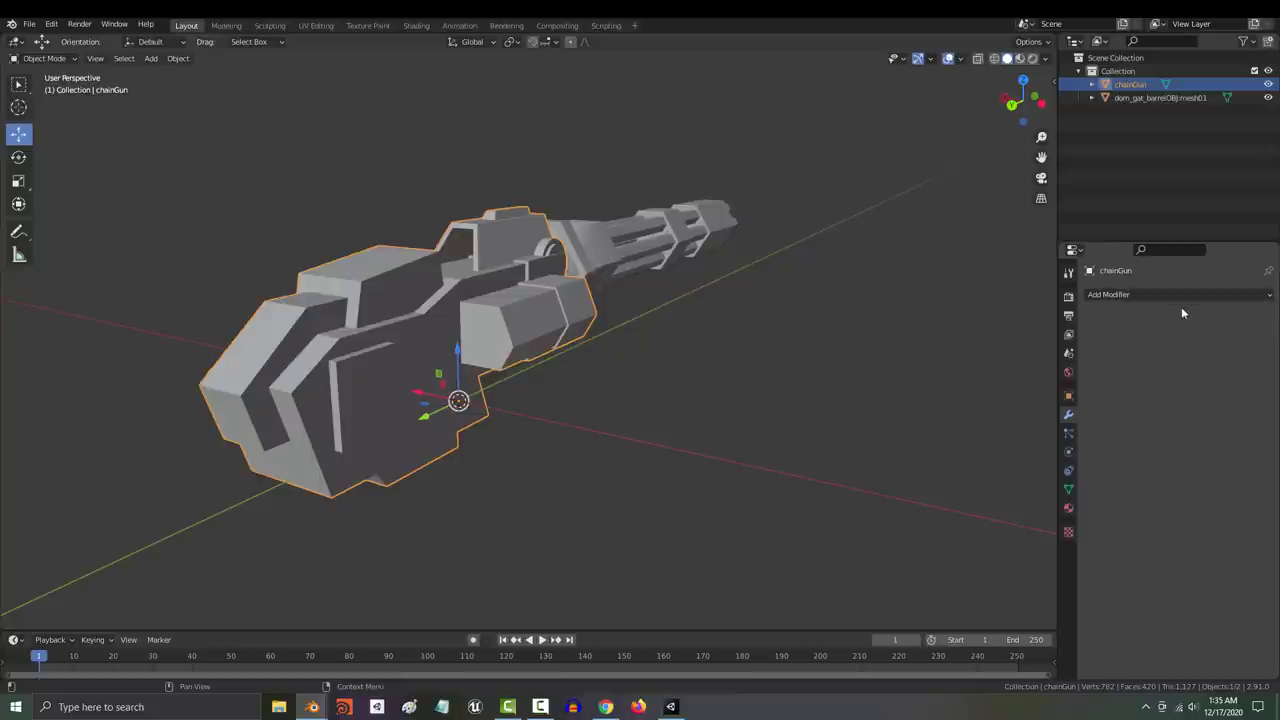
Add a Bevel modifier to the chainGun body and compare it with the bevel hidden
{"action": "left_click", "coordinate": [1160, 292]}
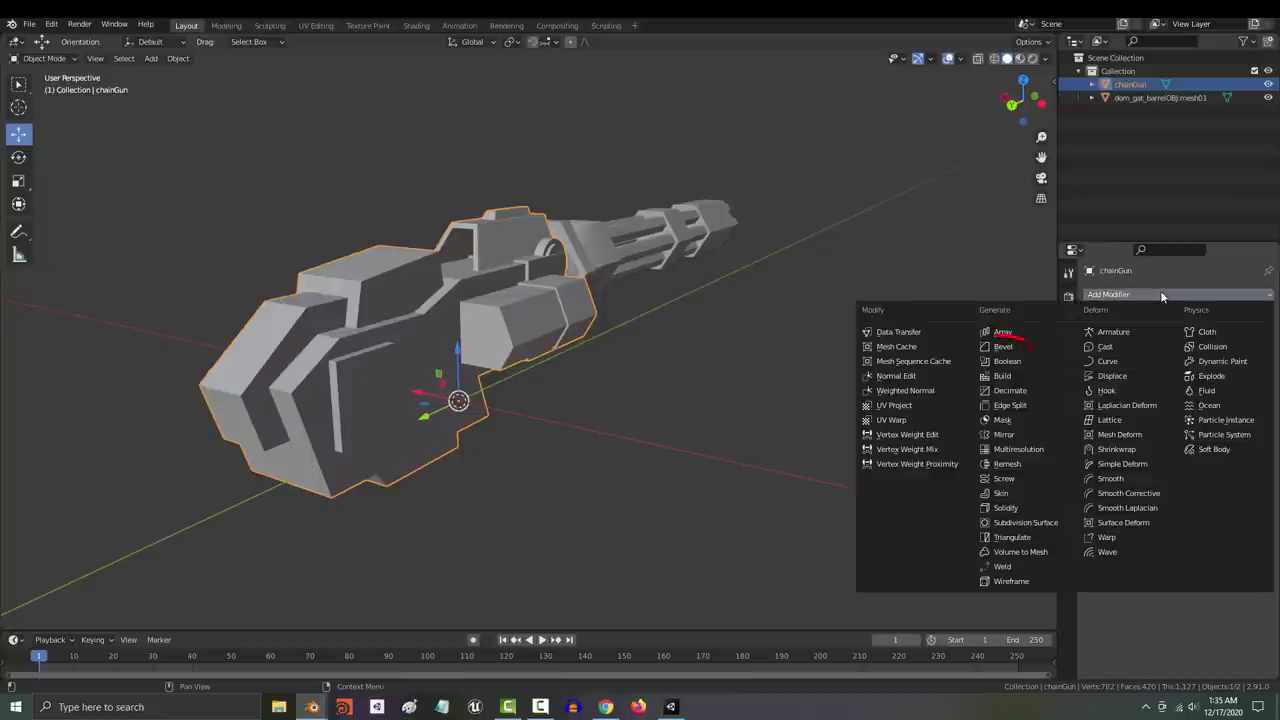
{"action": "left_click", "coordinate": [985, 350]}
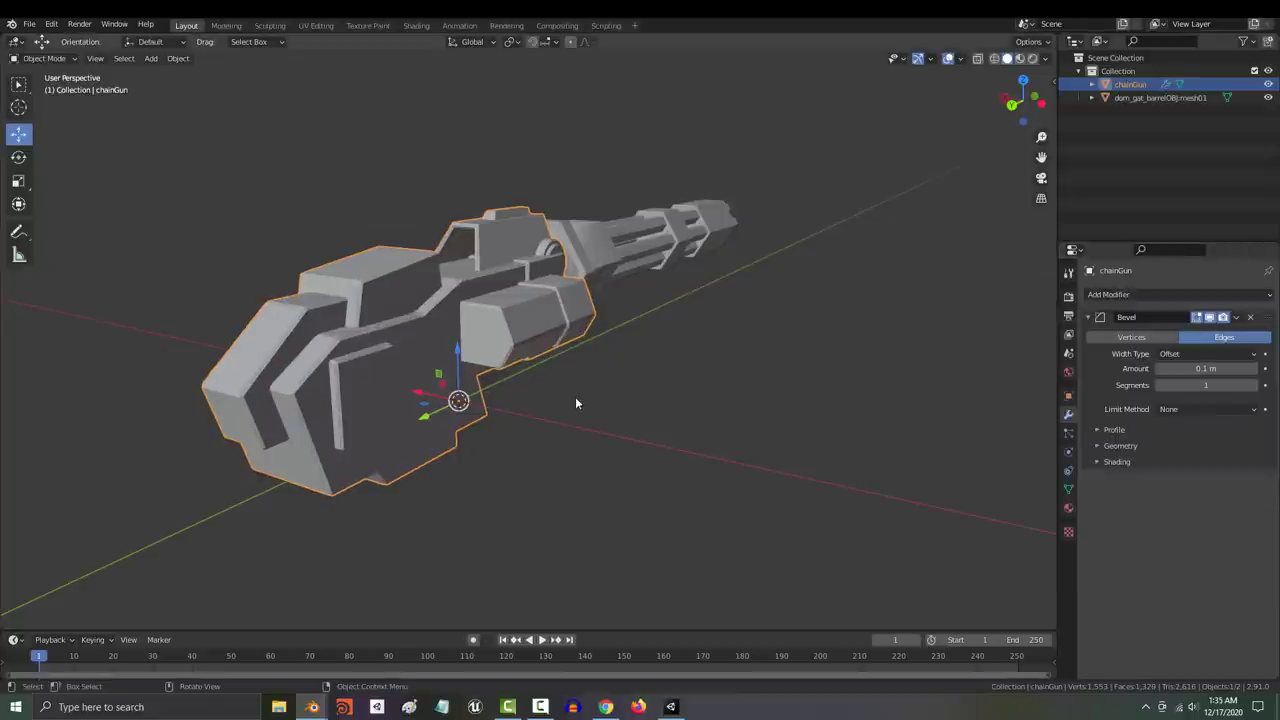
{"action": "mouse_move", "coordinate": [575, 404]}
{"action": "middle_mouse_down"}
{"action": "mouse_move", "coordinate": [572, 419]}
{"action": "mouse_move", "coordinate": [582, 397]}
{"action": "middle_mouse_up"}
{"action": "scroll", "coordinate": [581, 397], "scroll_direction": "up", "scroll_amount": 2}
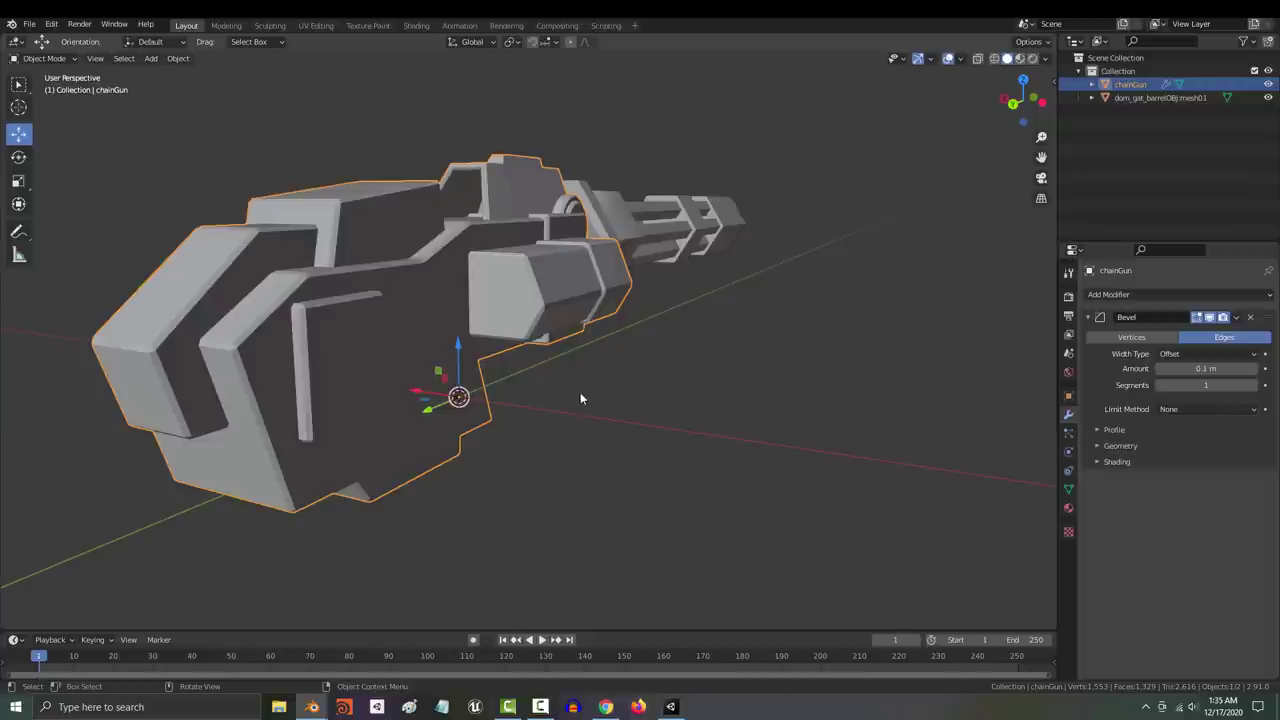
{"action": "left_click", "coordinate": [1211, 317]}
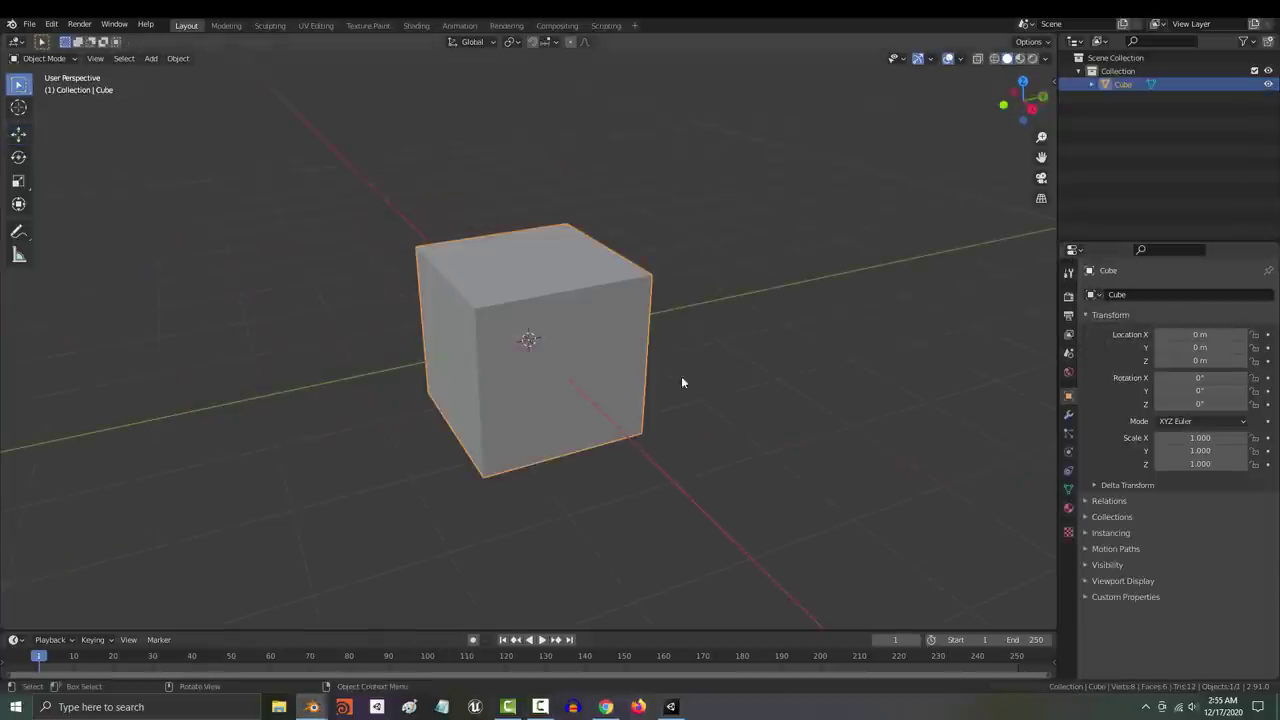
{"action": "mouse_move", "coordinate": [680, 377]}
{"action": "middle_mouse_down"}
{"action": "mouse_move", "coordinate": [657, 428]}
{"action": "mouse_move", "coordinate": [407, 313]}
{"action": "mouse_move", "coordinate": [280, 413]}
{"action": "middle_mouse_up"}
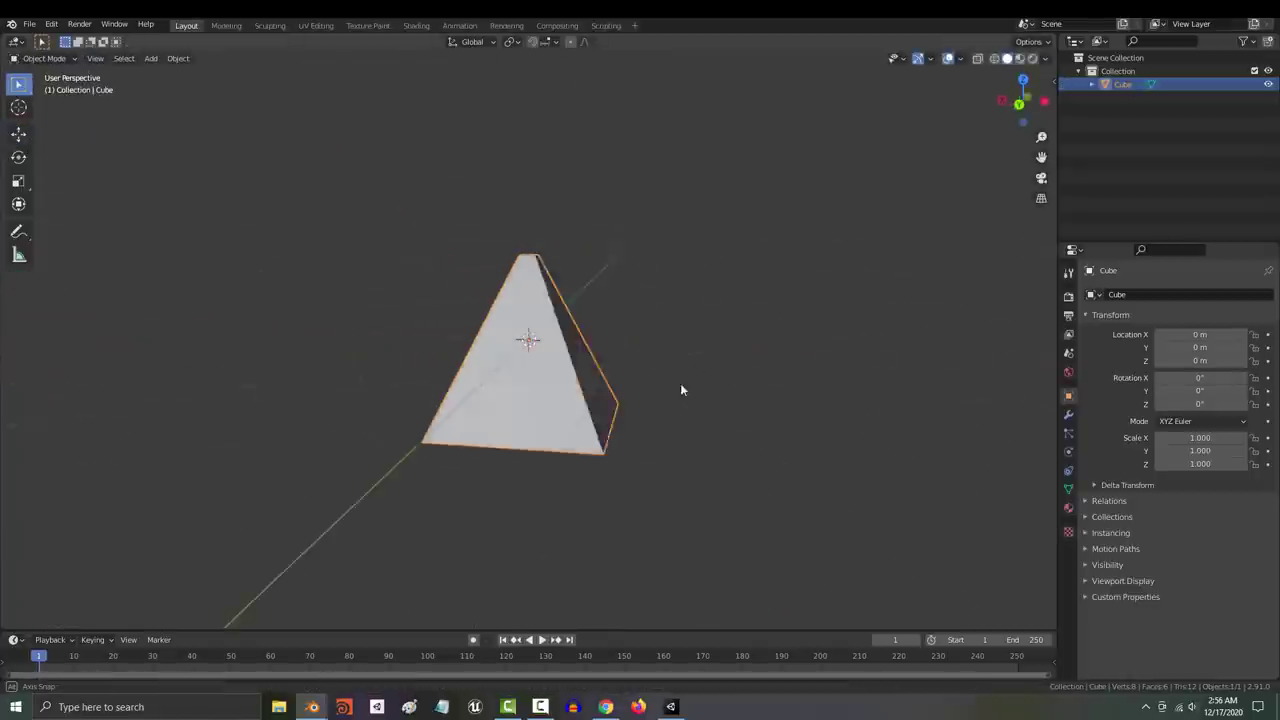
Taper the cube's top face, then add a Bevel modifier with 2 segments
{"action": "middle_click_drag", "start_coordinate": [680, 386], "coordinate": [269, 402]}
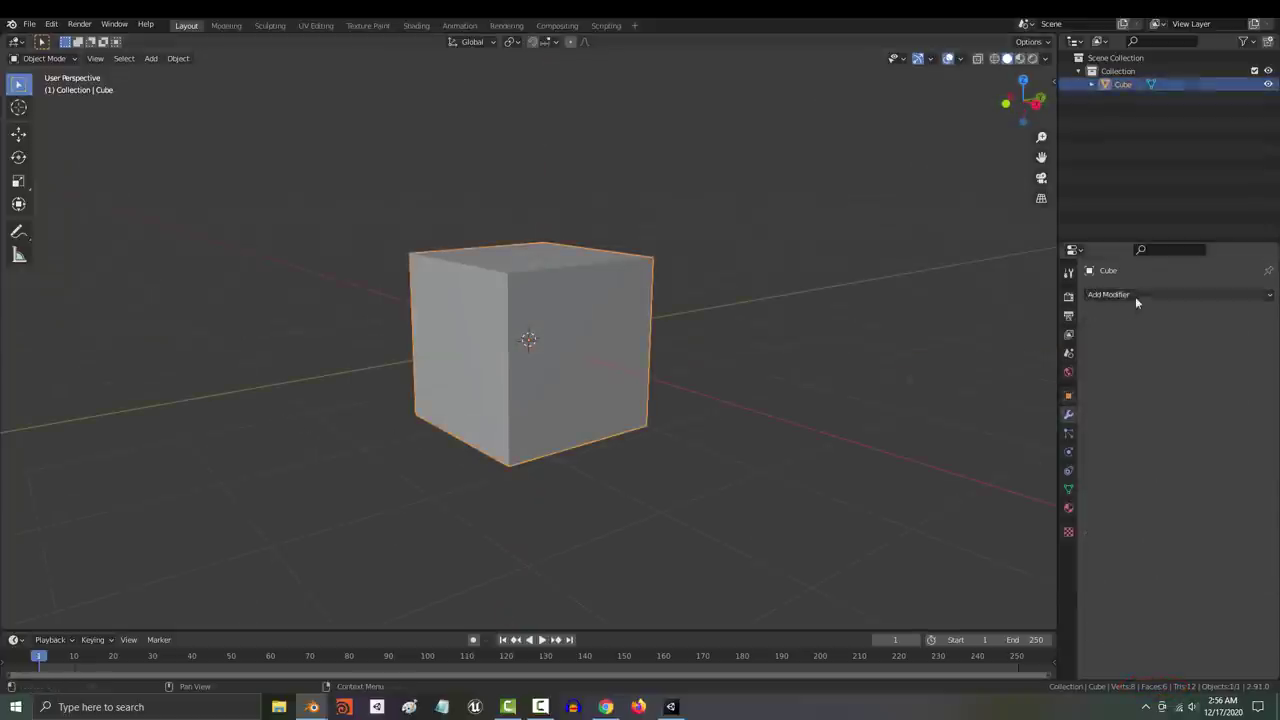
{"action": "left_click", "coordinate": [1135, 296]}
{"action": "left_click", "coordinate": [1035, 344]}
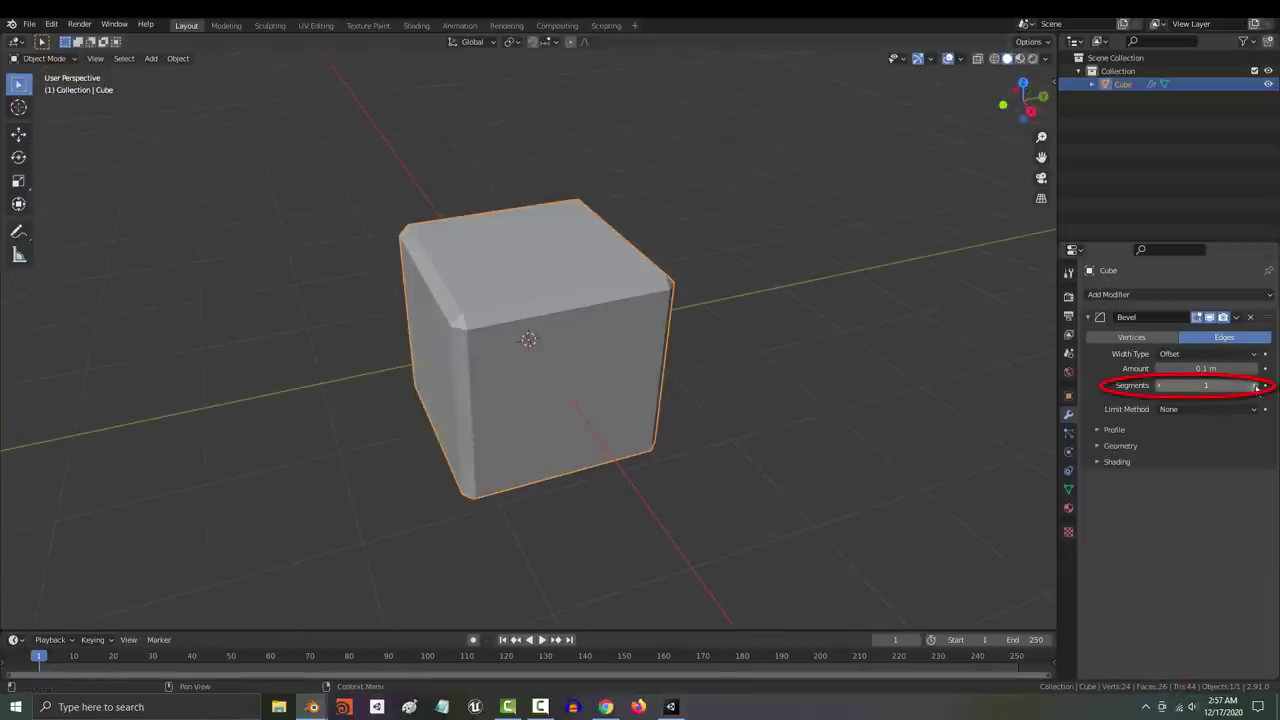
{"action": "left_click", "coordinate": [1252, 386]}
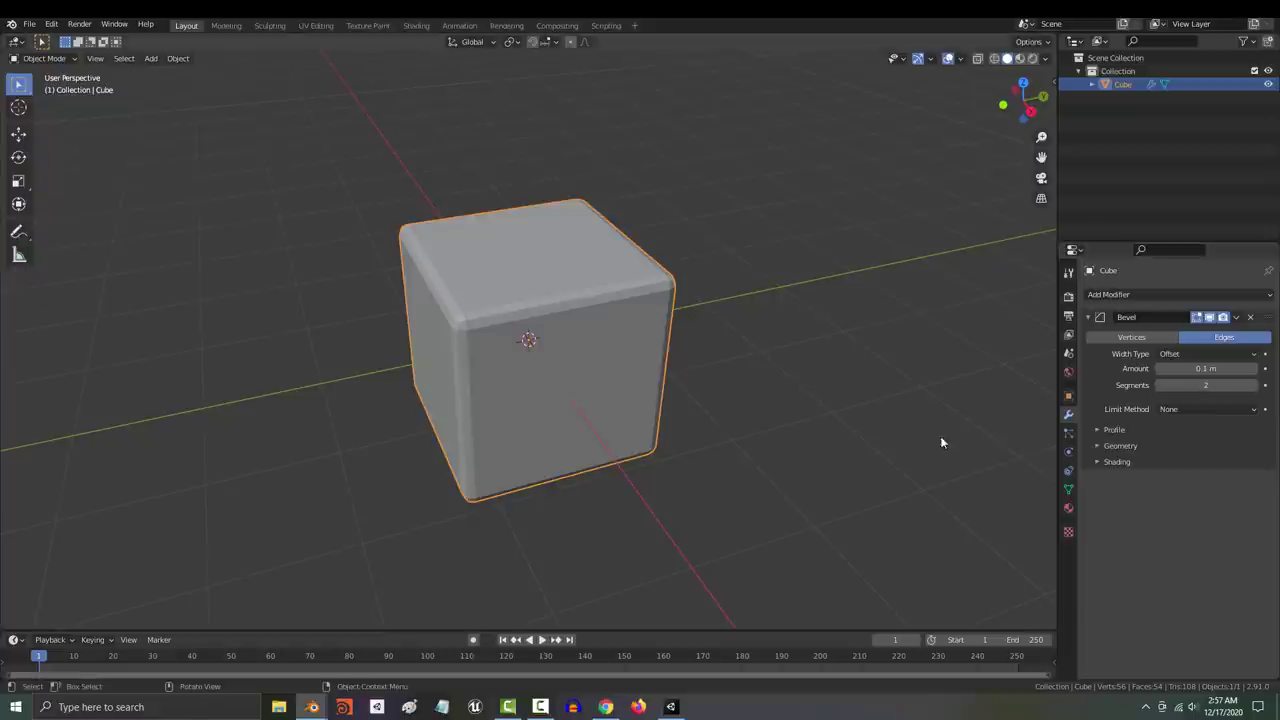
{"action": "middle_click_drag", "start_coordinate": [896, 479], "coordinate": [706, 437]}
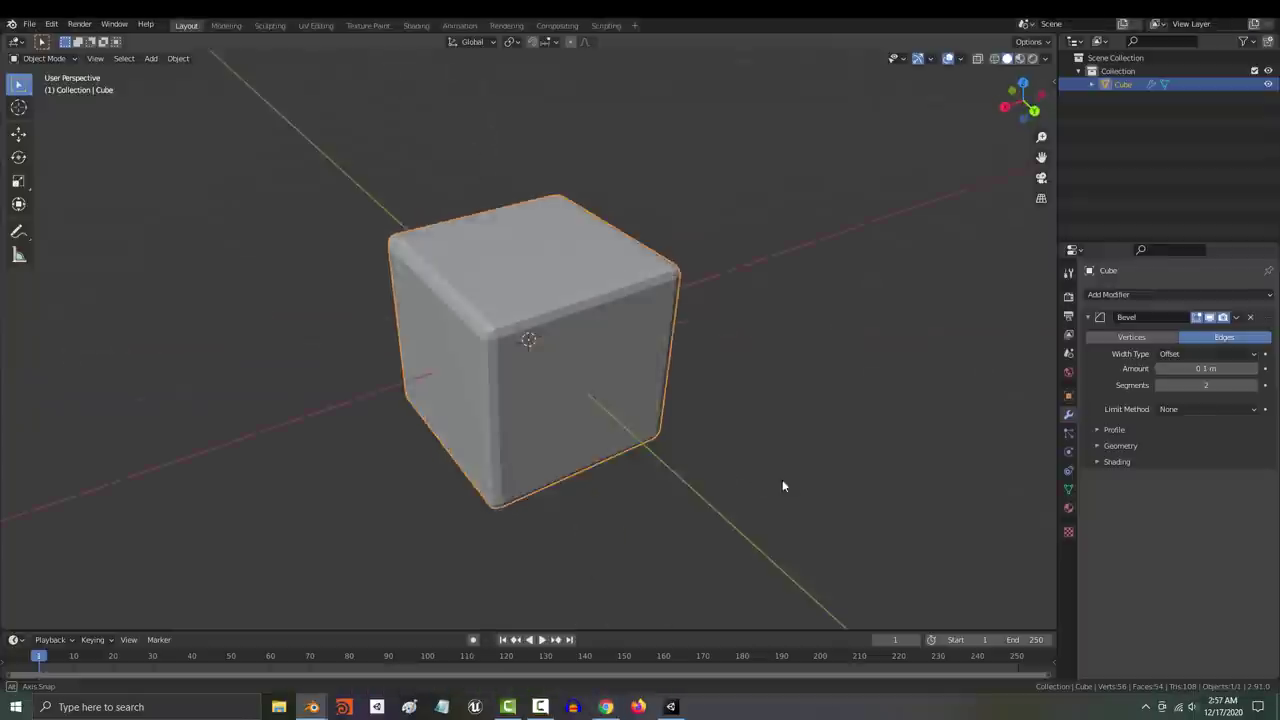
{"action": "middle_click_drag", "start_coordinate": [782, 479], "coordinate": [761, 441]}
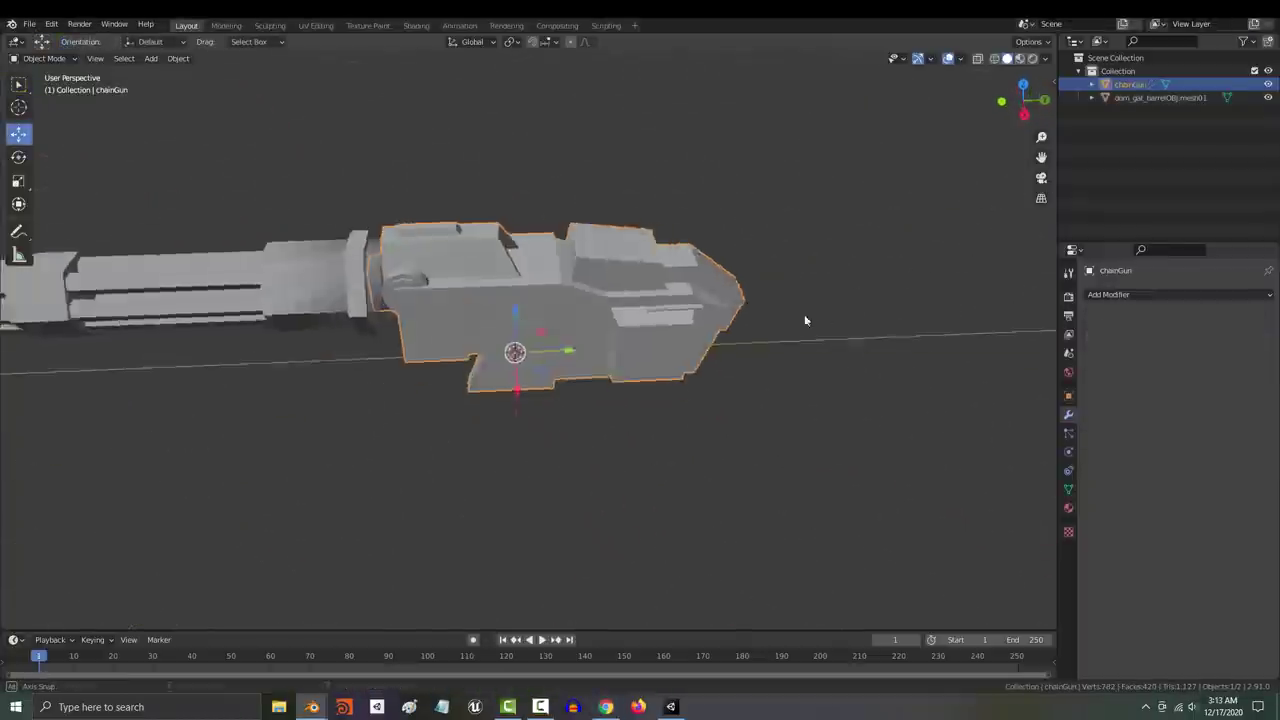
Add a Bevel modifier to the cube, ending at 0.046 m with a single segment
{"action": "middle_click_drag", "start_coordinate": [804, 314], "coordinate": [850, 296]}
{"action": "left_click", "coordinate": [1166, 296]}
{"action": "left_click", "coordinate": [1019, 346]}
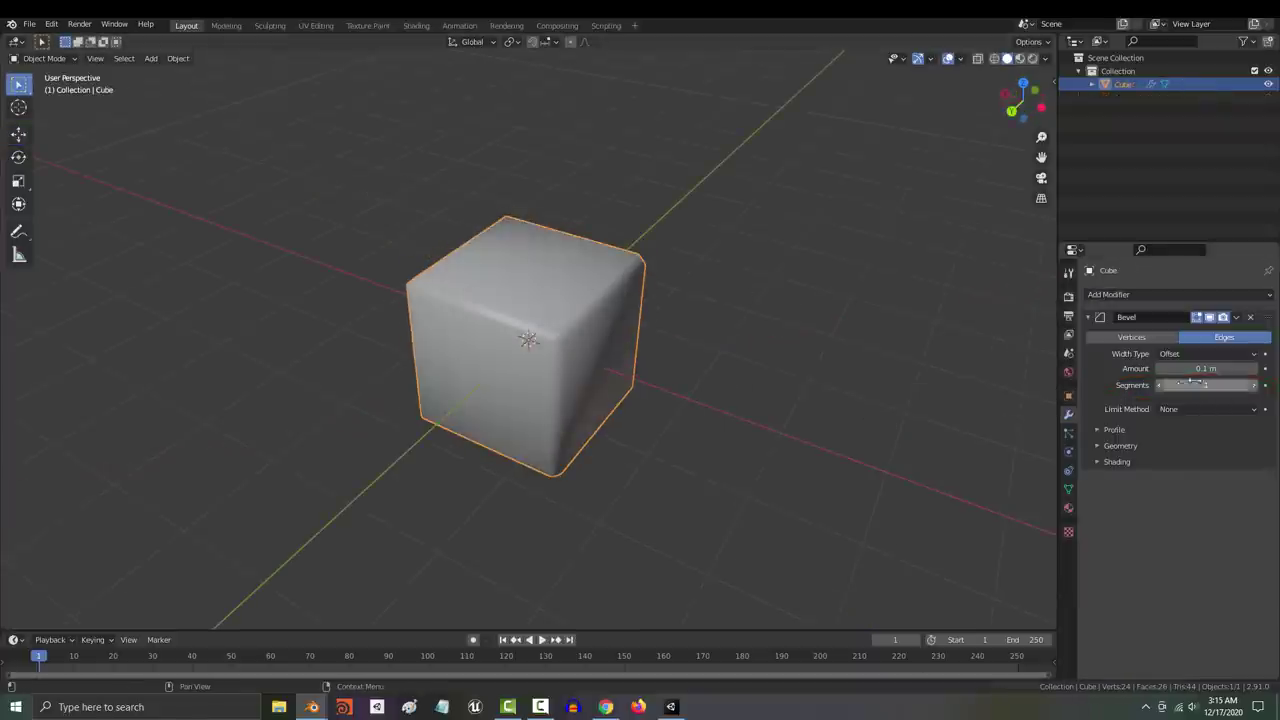
{"action": "middle_click_drag", "start_coordinate": [873, 471], "coordinate": [487, 489]}
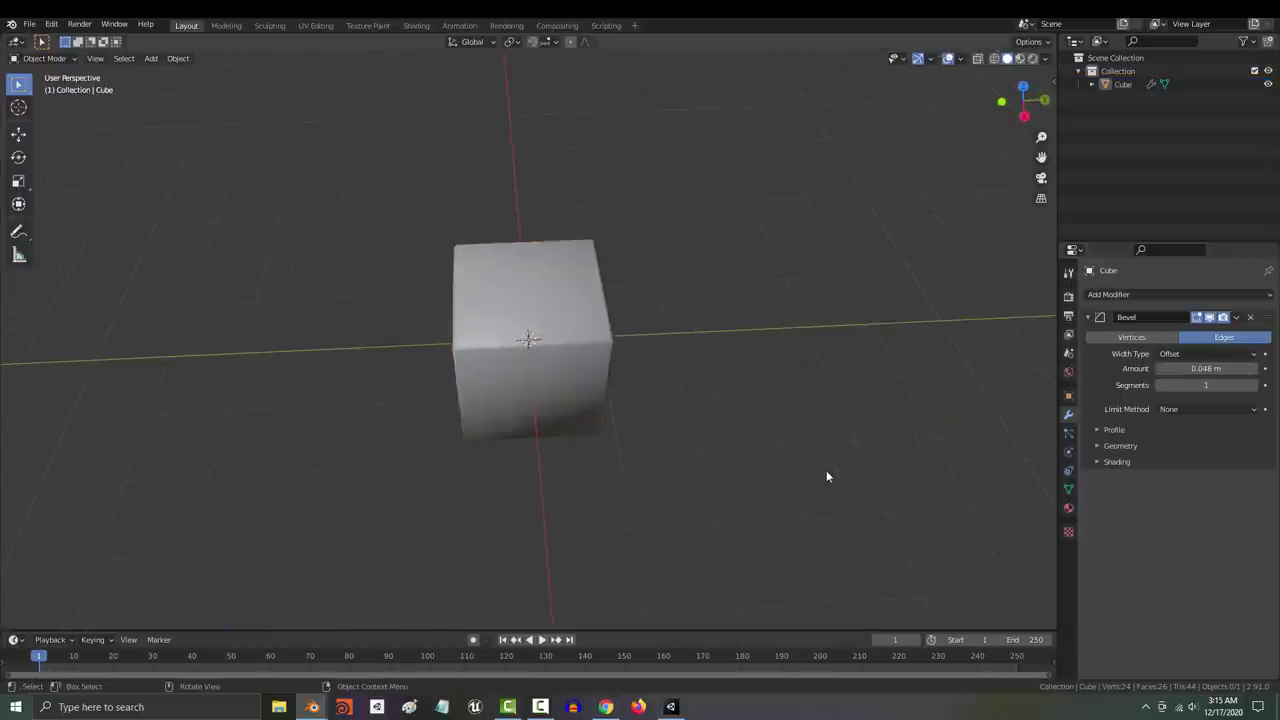
{"action": "middle_click_drag", "start_coordinate": [787, 430], "coordinate": [691, 423]}
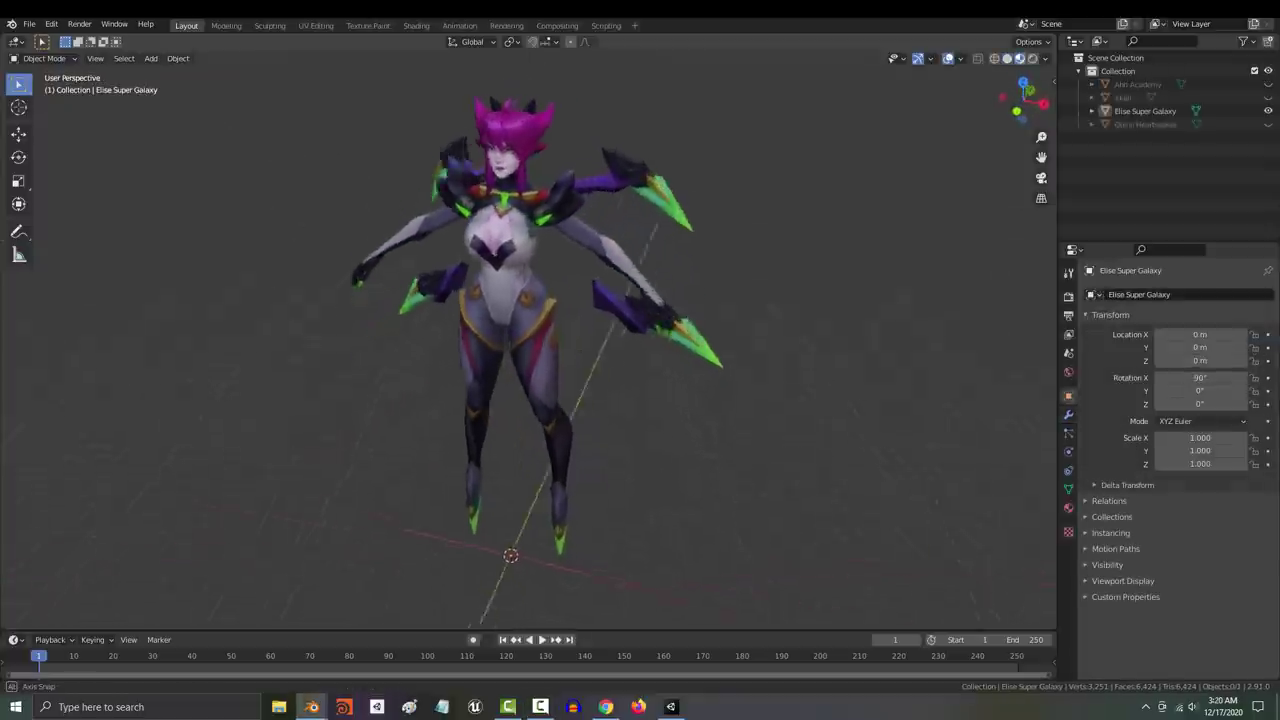
Orbit and zoom over the Elise model's wireframe, moving from the legs up to the face
{"action": "mouse_move", "coordinate": [560, 350]}
{"action": "middle_mouse_down"}
{"action": "mouse_move", "coordinate": [850, 342]}
{"action": "mouse_move", "coordinate": [880, 380]}
{"action": "middle_mouse_up"}
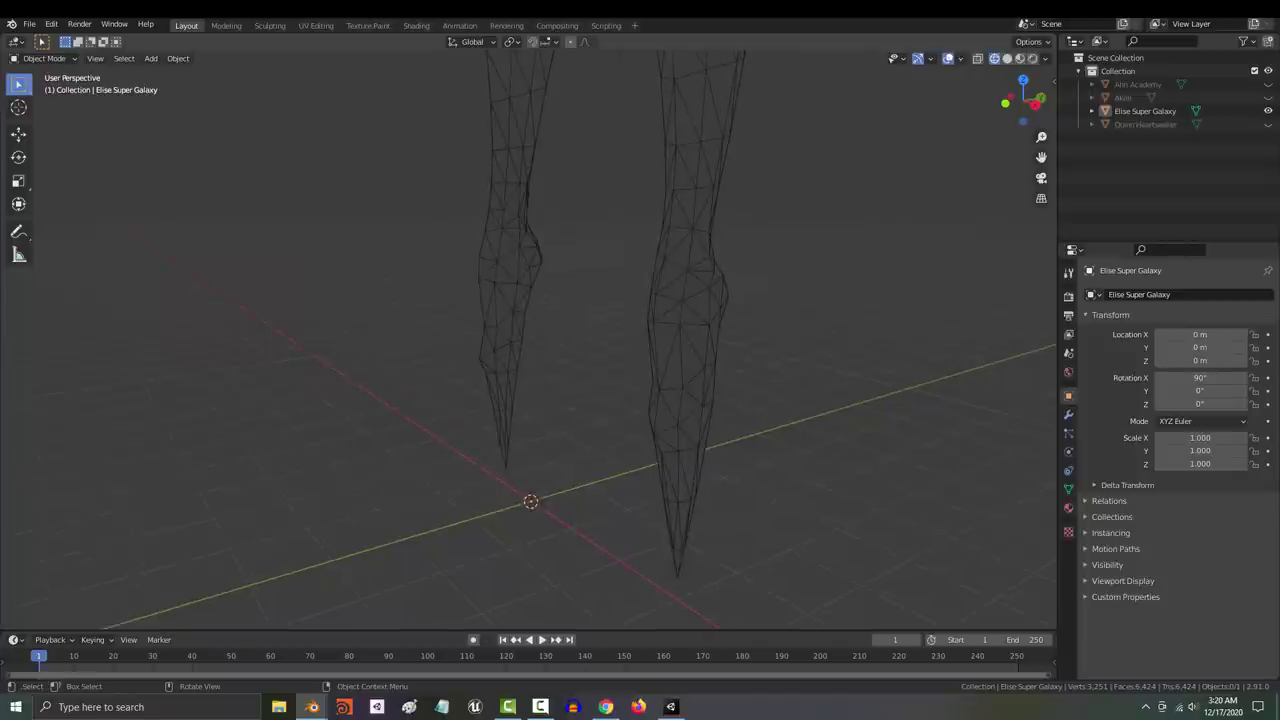
{"action": "middle_click_drag", "start_coordinate": [880, 380], "coordinate": [720, 360]}
{"action": "scroll", "coordinate": [640, 350], "scroll_direction": "up", "scroll_amount": 5}
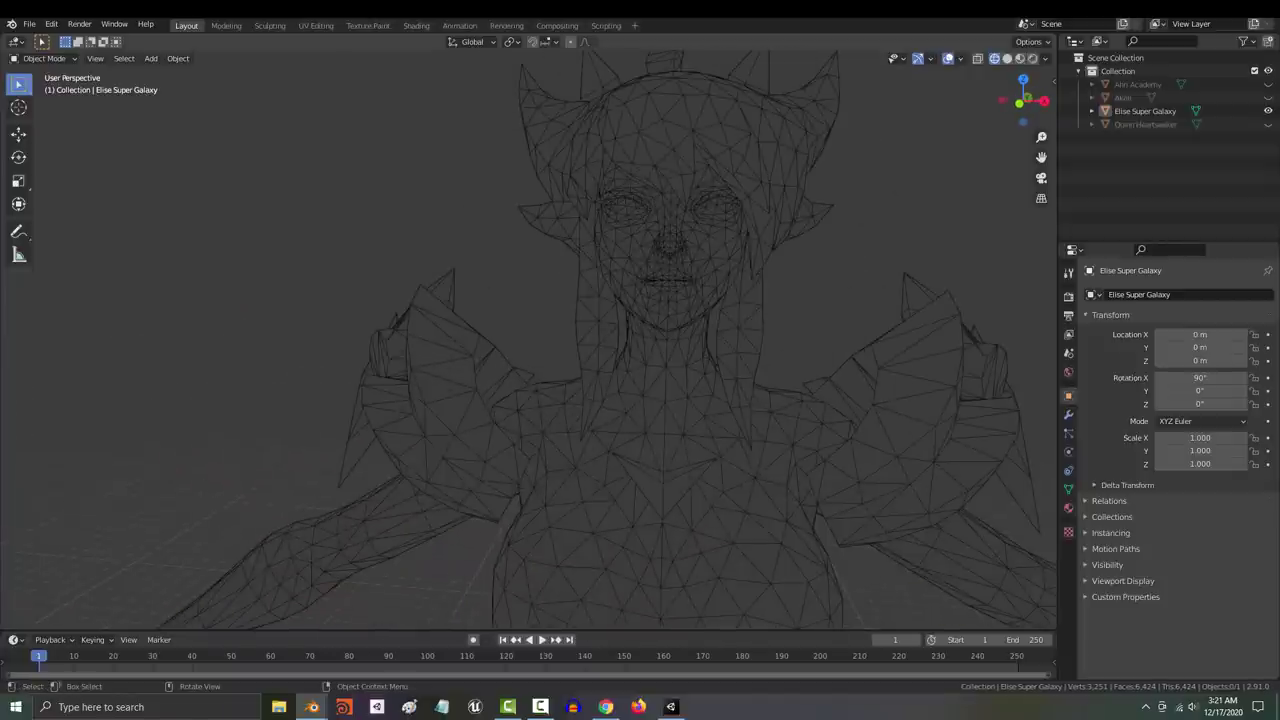
{"action": "scroll", "coordinate": [640, 350], "scroll_direction": "down", "scroll_amount": 3}
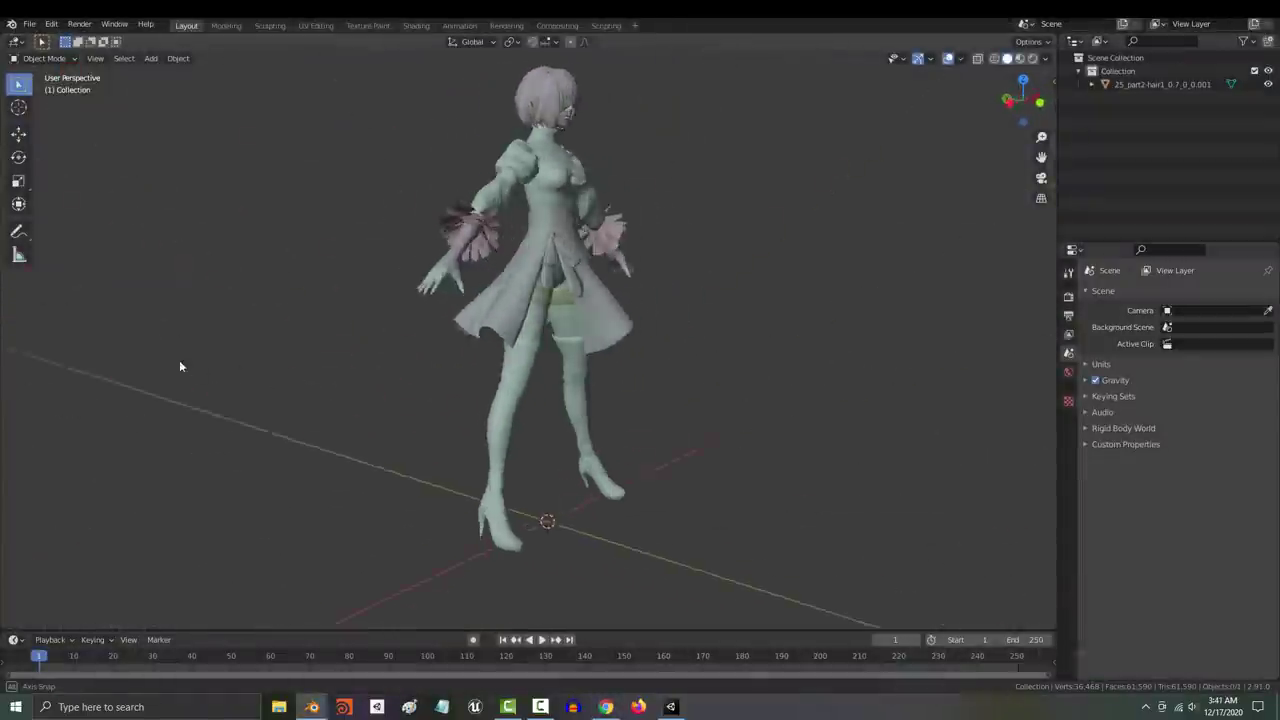
Orbit the NieR character to a front view and zoom in on its wireframe
{"action": "middle_click_drag", "start_coordinate": [180, 366], "coordinate": [130, 373]}
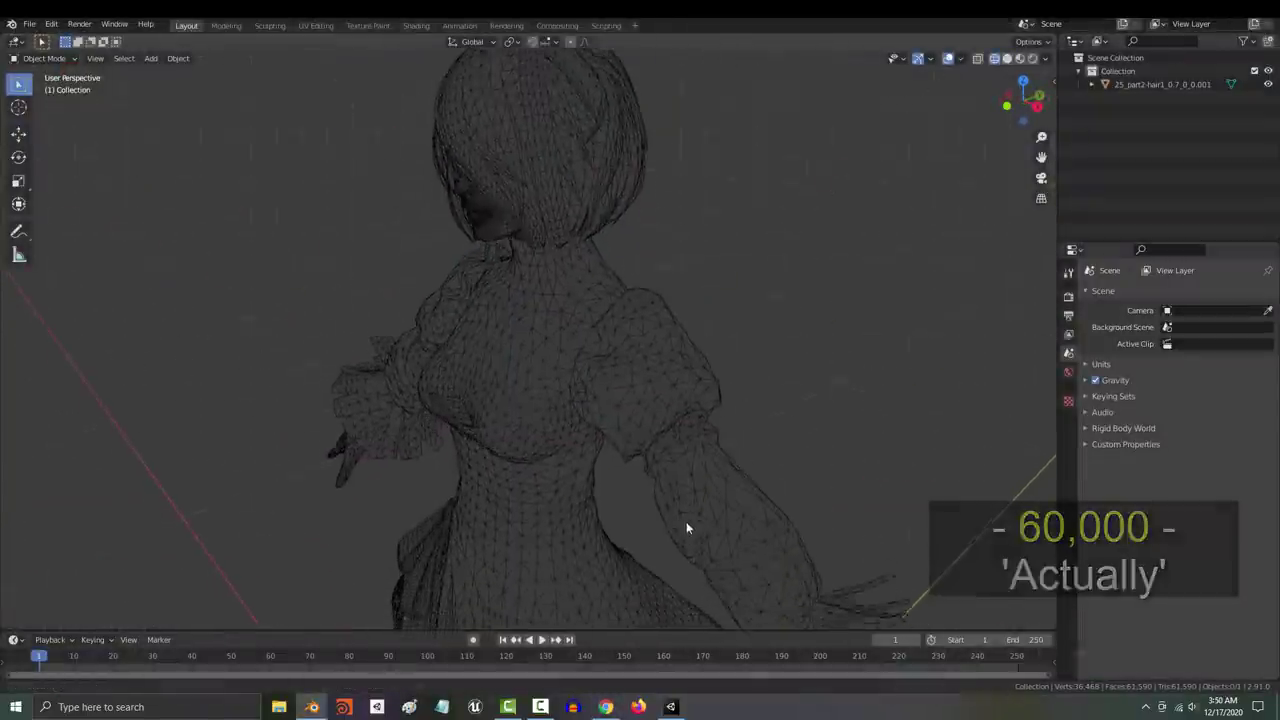
{"action": "middle_click_drag", "start_coordinate": [688, 524], "coordinate": [693, 417], "text": "shift"}
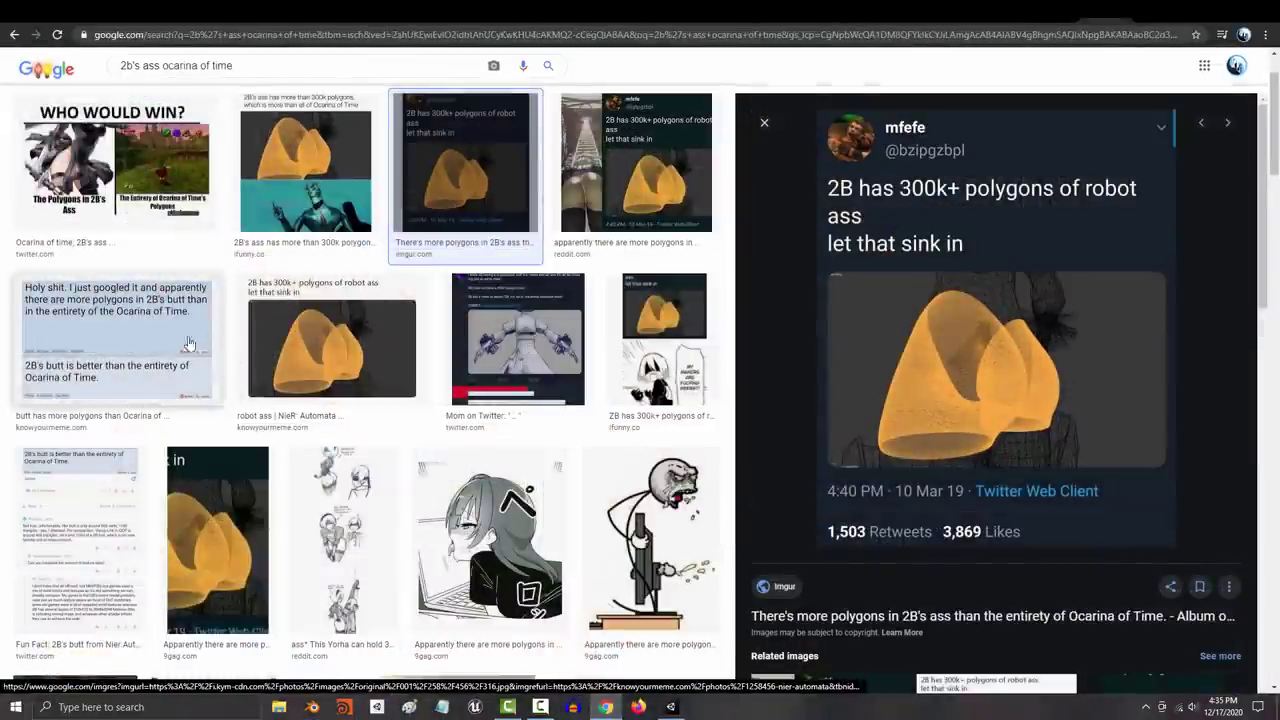
Preview another 300k-polygon meme image, then orbit around the gatling barrel in Blender
{"action": "left_click", "coordinate": [160, 340]}
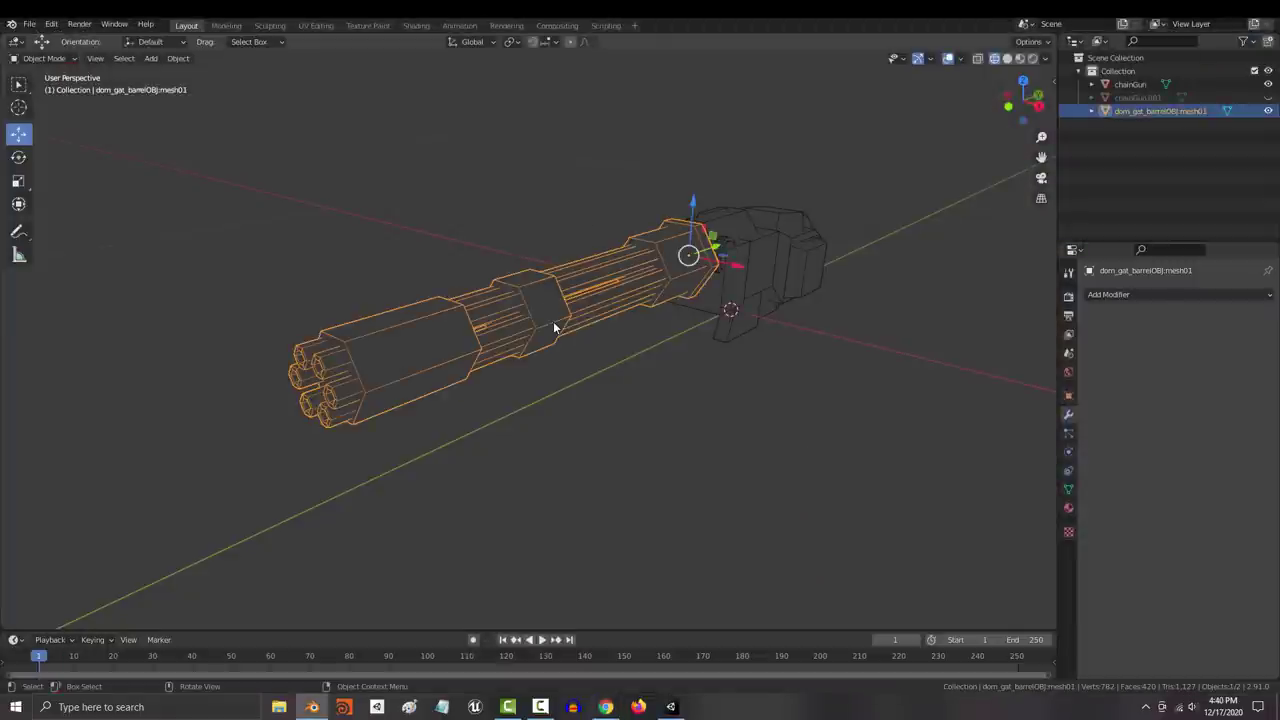
{"action": "middle_click_drag", "start_coordinate": [553, 324], "coordinate": [654, 466]}
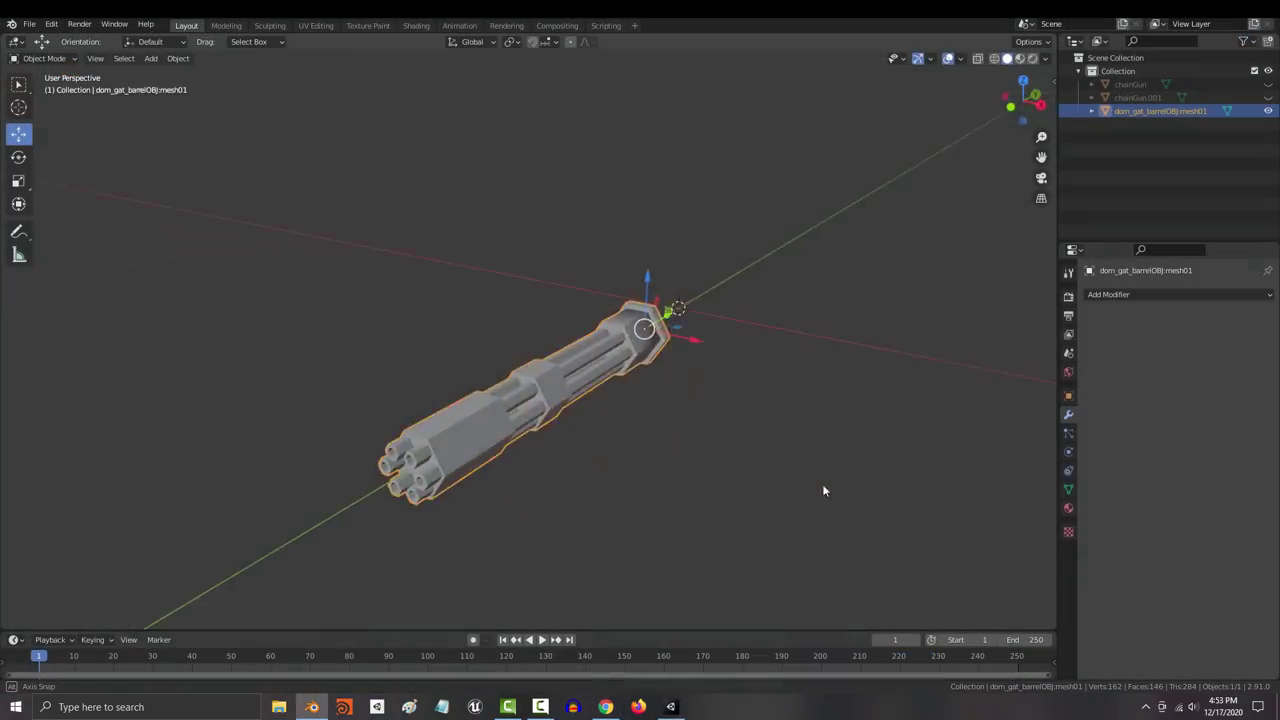
Add a 32-sided cylinder and scale it down beside the gun barrel, viewed from the side
{"action": "middle_click_drag", "start_coordinate": [826, 489], "coordinate": [209, 466]}
{"action": "key", "text": "shift+a"}
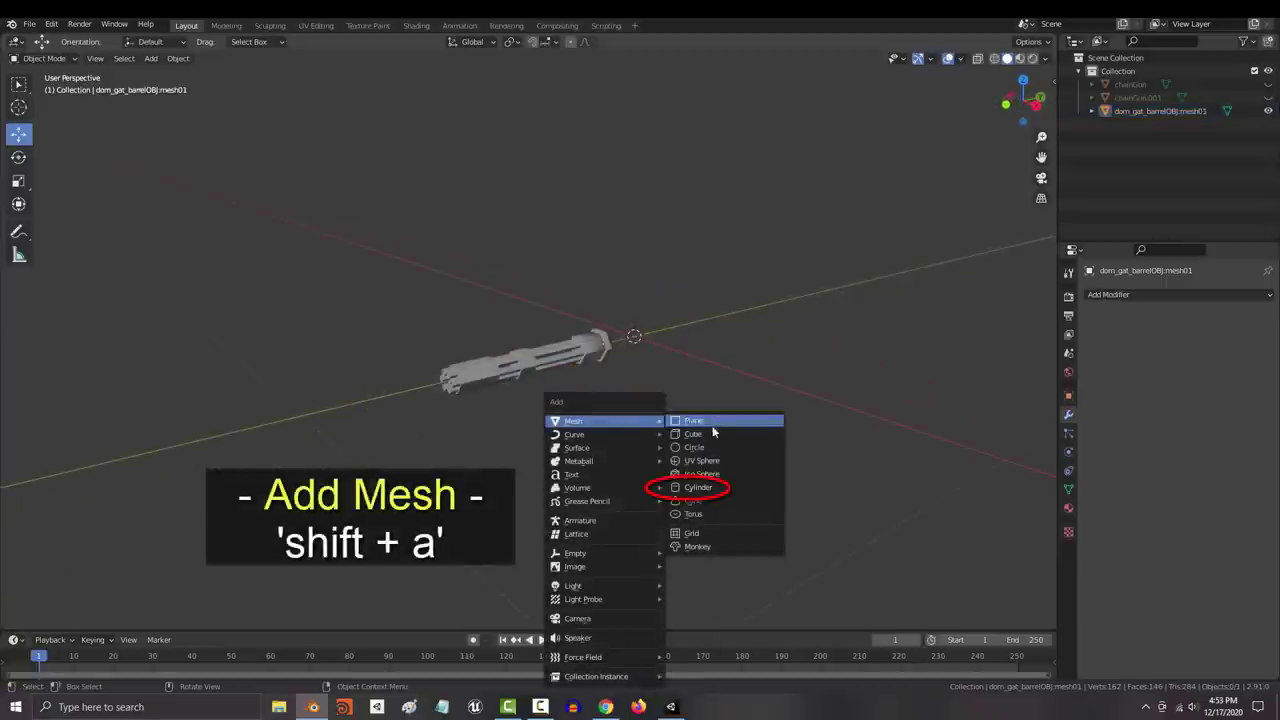
{"action": "left_click", "coordinate": [716, 488]}
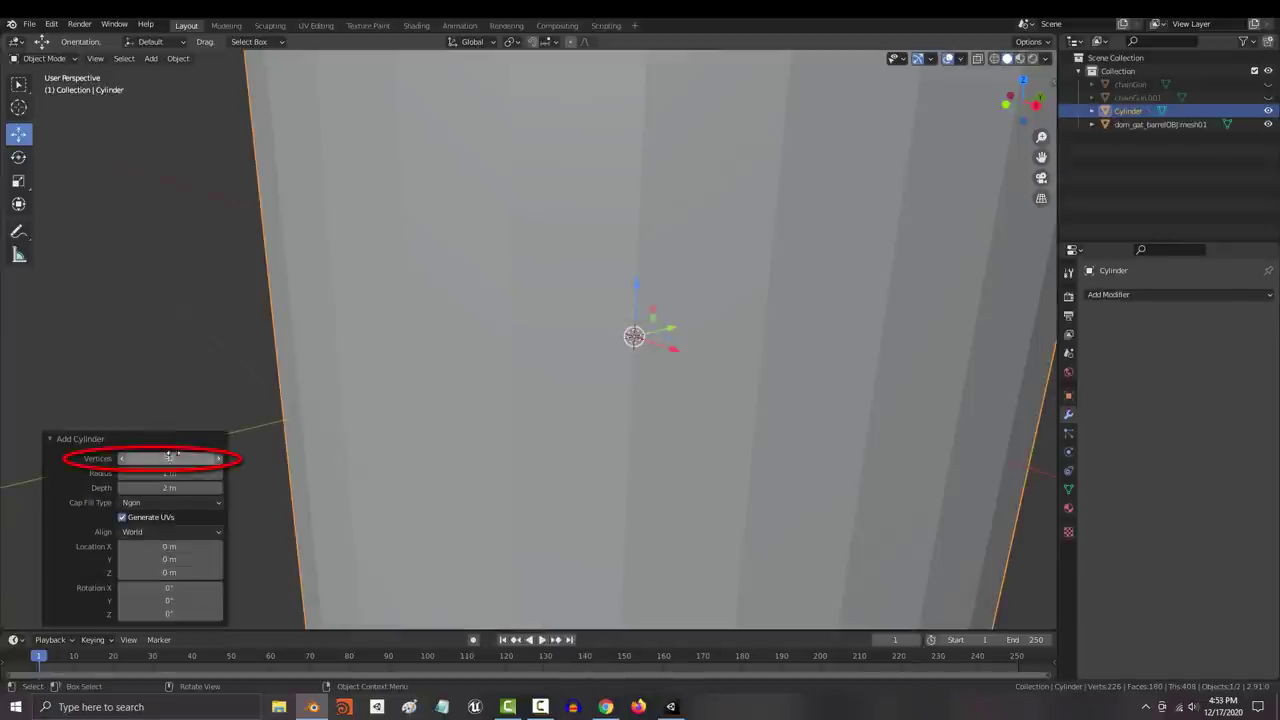
{"action": "key", "text": "s"}
{"action": "left_click", "coordinate": [660, 345]}
{"action": "key", "text": "KP_3"}
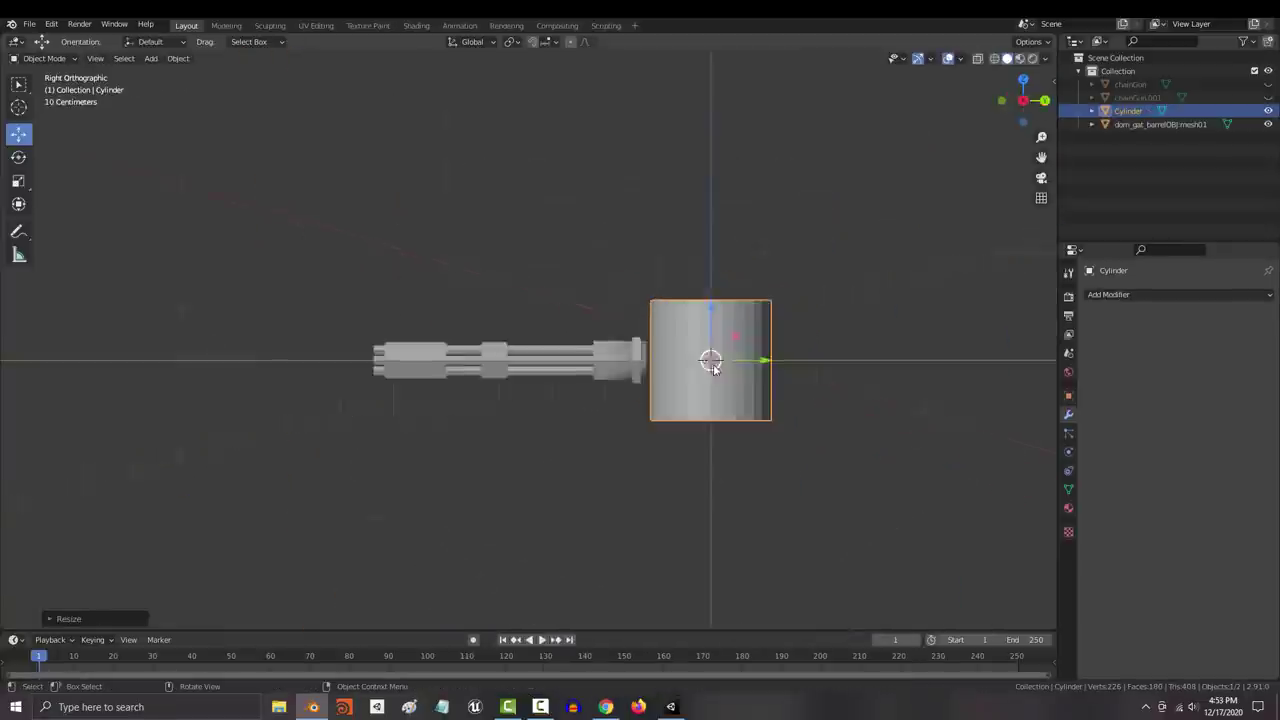
{"action": "middle_click_drag", "start_coordinate": [763, 380], "coordinate": [627, 323], "text": "shift"}
Apply Shade Smooth to the cylinder in Edit Mode
{"action": "key", "text": "Tab"}
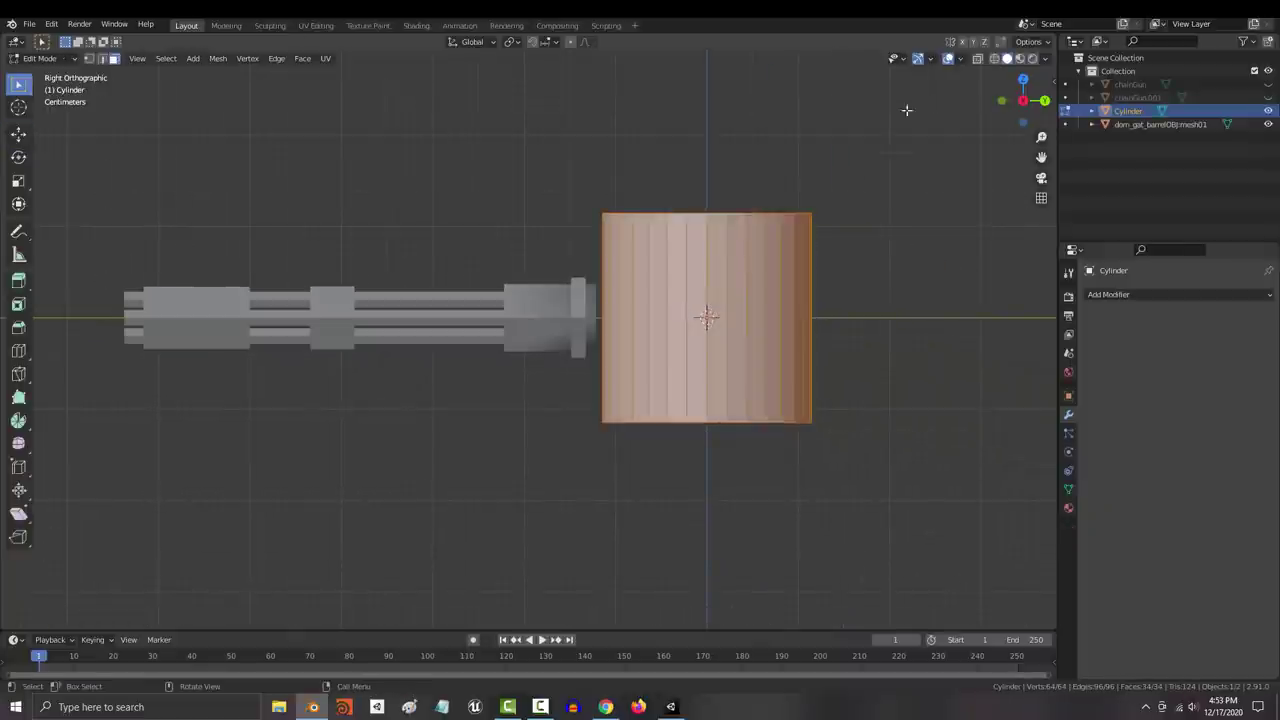
{"action": "left_click", "coordinate": [993, 58]}
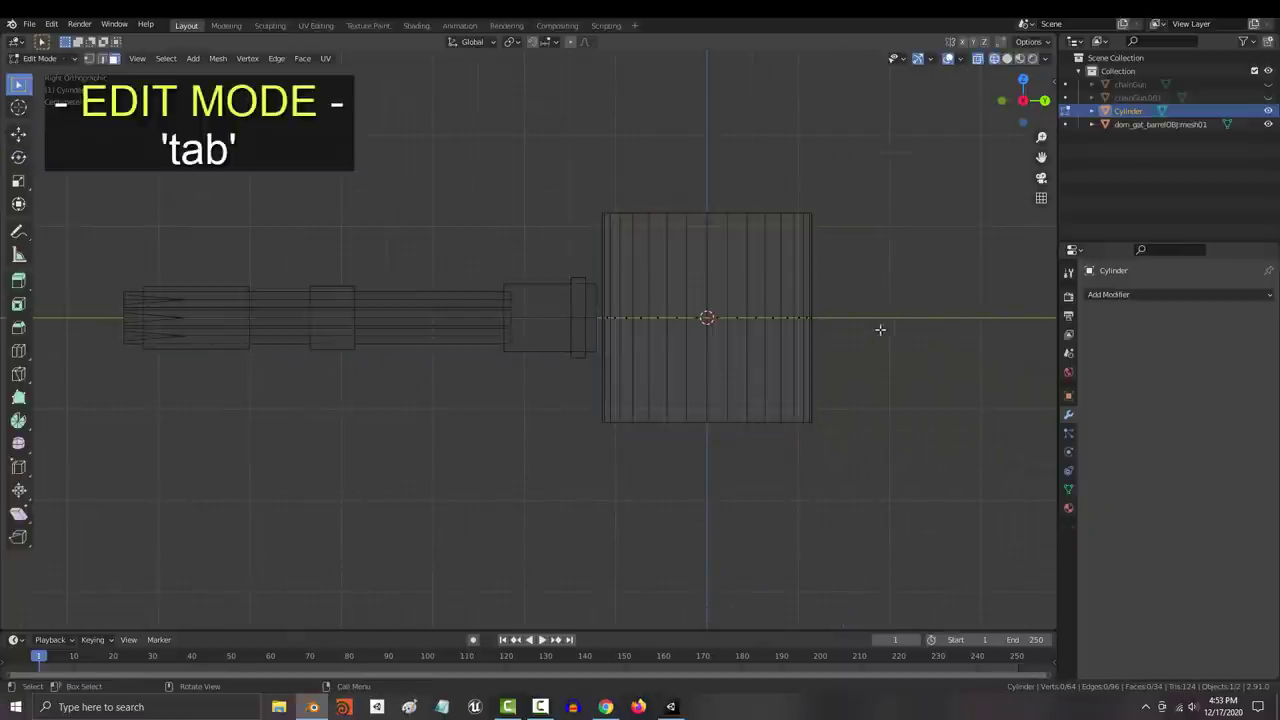
{"action": "middle_click_drag", "start_coordinate": [526, 344], "coordinate": [760, 322]}
{"action": "key", "text": "shift+z"}
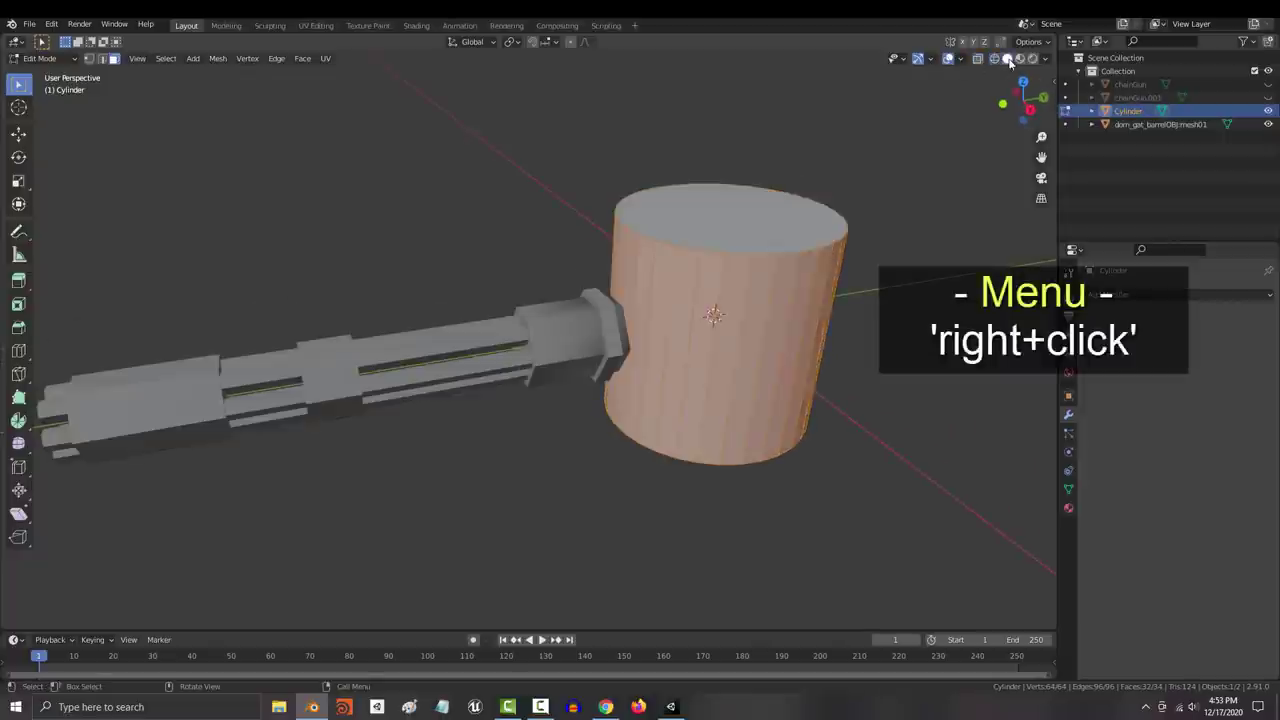
{"action": "right_click", "coordinate": [839, 318]}
{"action": "left_click", "coordinate": [839, 316]}
{"action": "key", "text": "Tab"}
Reframe the side view with the barrel pointing right and select the cylinder
{"action": "middle_click_drag", "start_coordinate": [906, 314], "coordinate": [700, 300]}
{"action": "key", "text": "shift+z"}
{"action": "left_click", "coordinate": [786, 297]}
{"action": "scroll", "coordinate": [805, 326], "scroll_direction": "up", "scroll_amount": 2}
Place cylinder copies along the barrel, resize one, and shift the small cylinder's mesh off-centre
{"action": "key", "text": "shift+d"}
{"action": "left_click", "coordinate": [437, 323]}
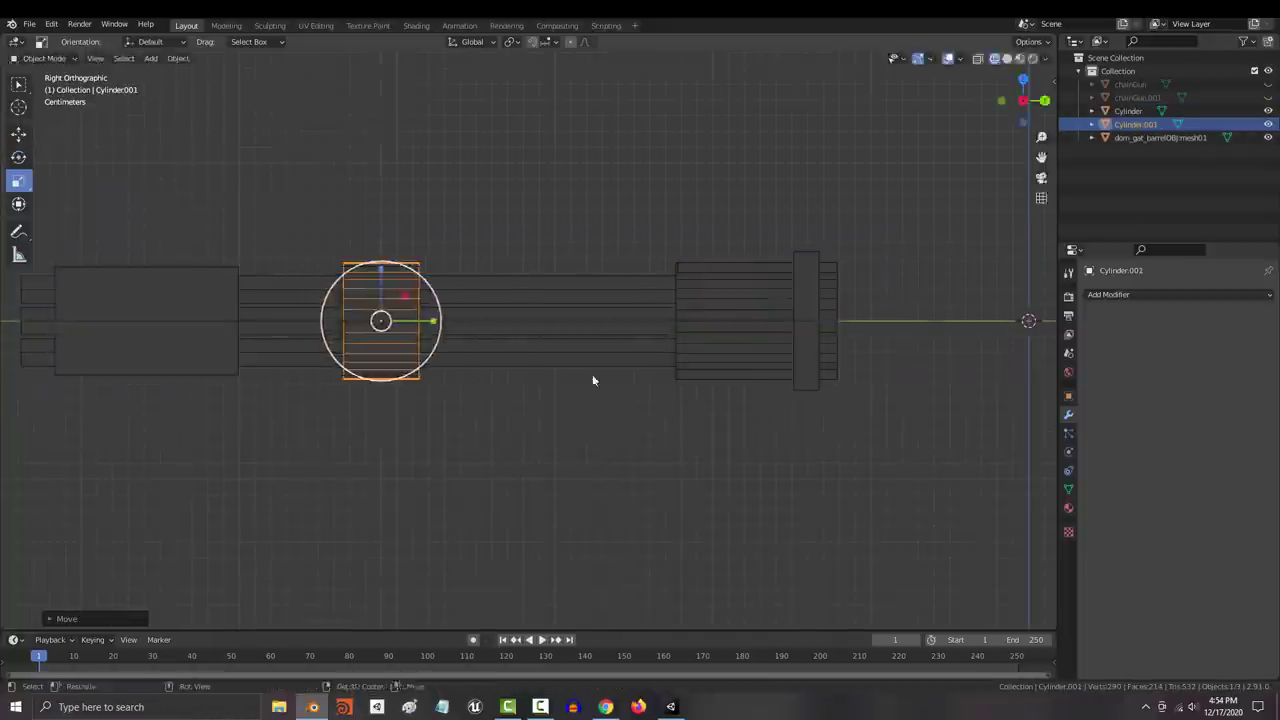
{"action": "key", "text": "shift+d"}
{"action": "key", "text": "s"}
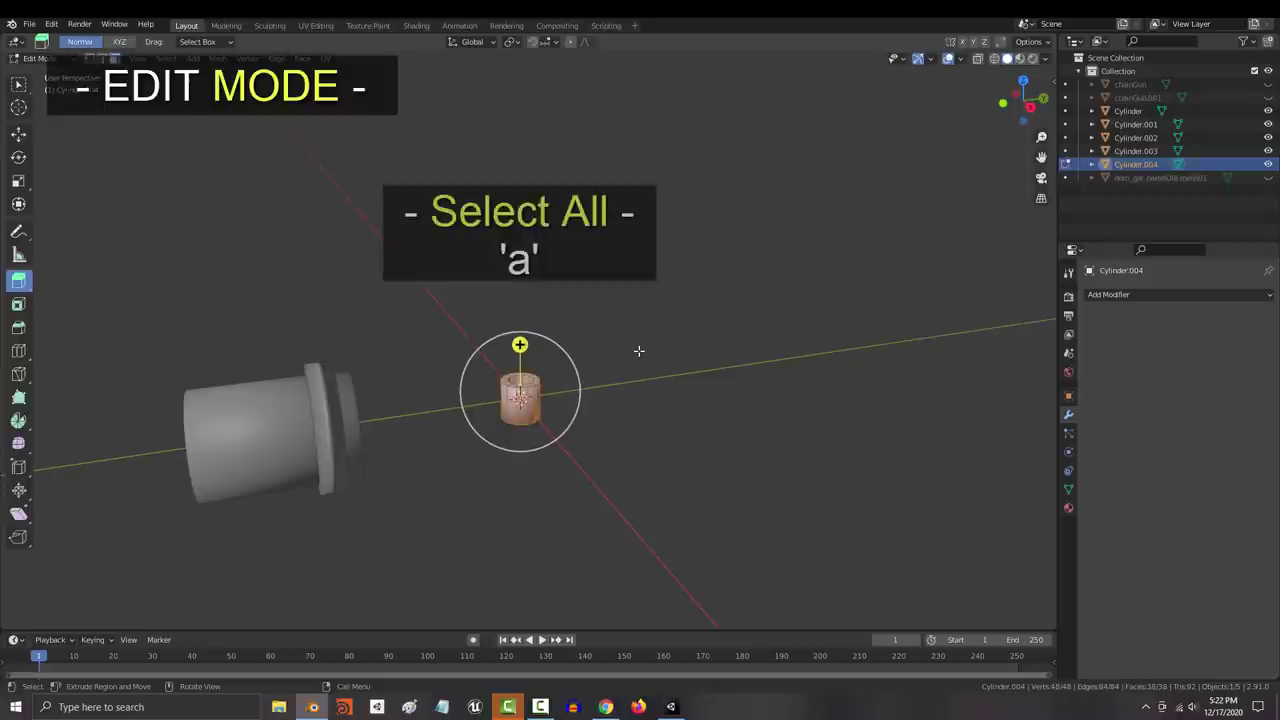
{"action": "left_click_drag", "start_coordinate": [568, 384], "coordinate": [657, 354]}
{"action": "key", "text": "Tab"}
Add a Plain Axes empty at the centre of the scene
{"action": "left_click", "coordinate": [680, 338]}
{"action": "key", "text": "shift+a"}
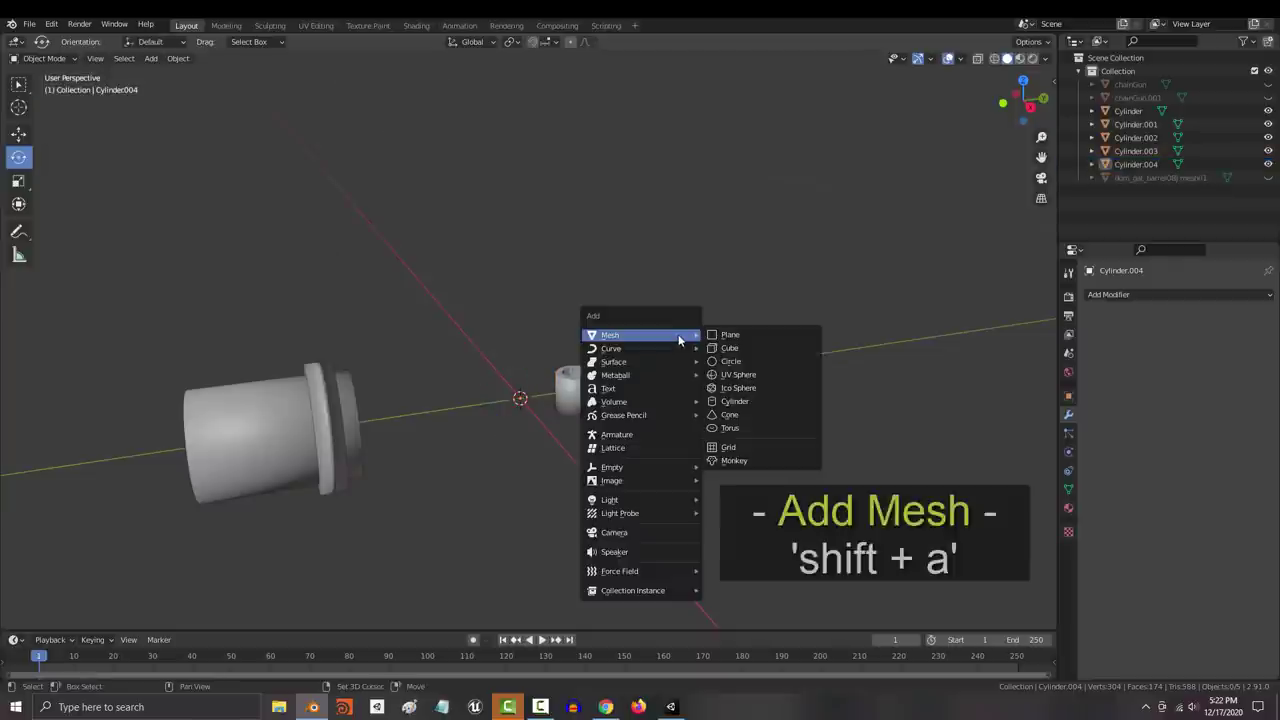
{"action": "mouse_move", "coordinate": [652, 468]}
{"action": "left_click", "coordinate": [740, 466]}
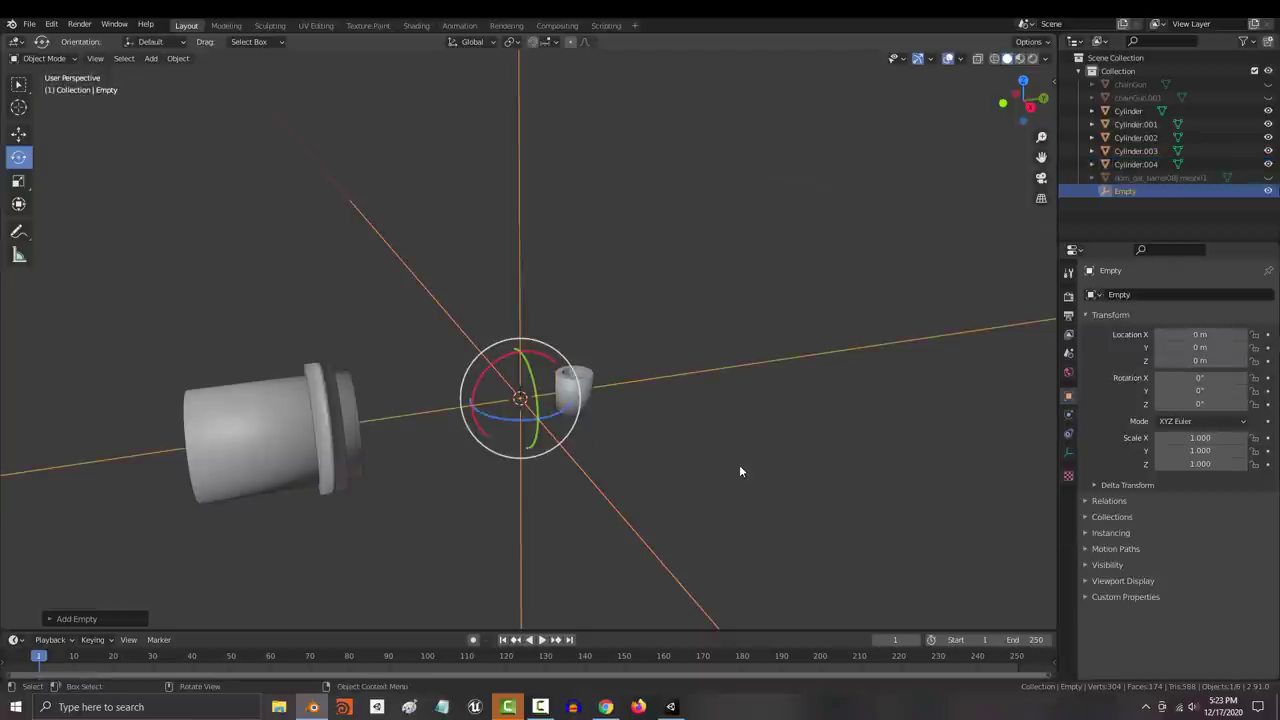
Rotate the small cylinder 90°, apply all its transforms, and add an Array modifier
{"action": "left_click", "coordinate": [590, 381]}
{"action": "key", "text": "KP_1"}
{"action": "type", "text": "r90"}
{"action": "key", "text": "Return"}
{"action": "middle_click_drag", "start_coordinate": [606, 377], "coordinate": [602, 388]}
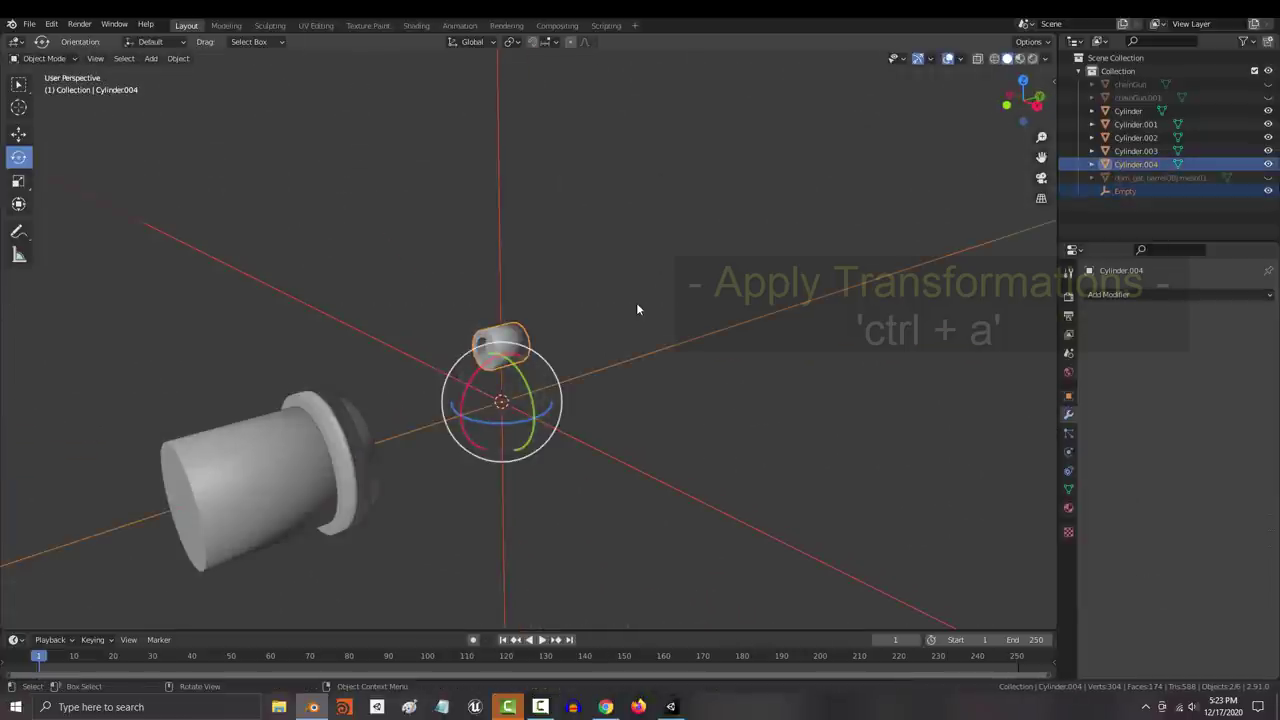
{"action": "key", "text": "ctrl+a"}
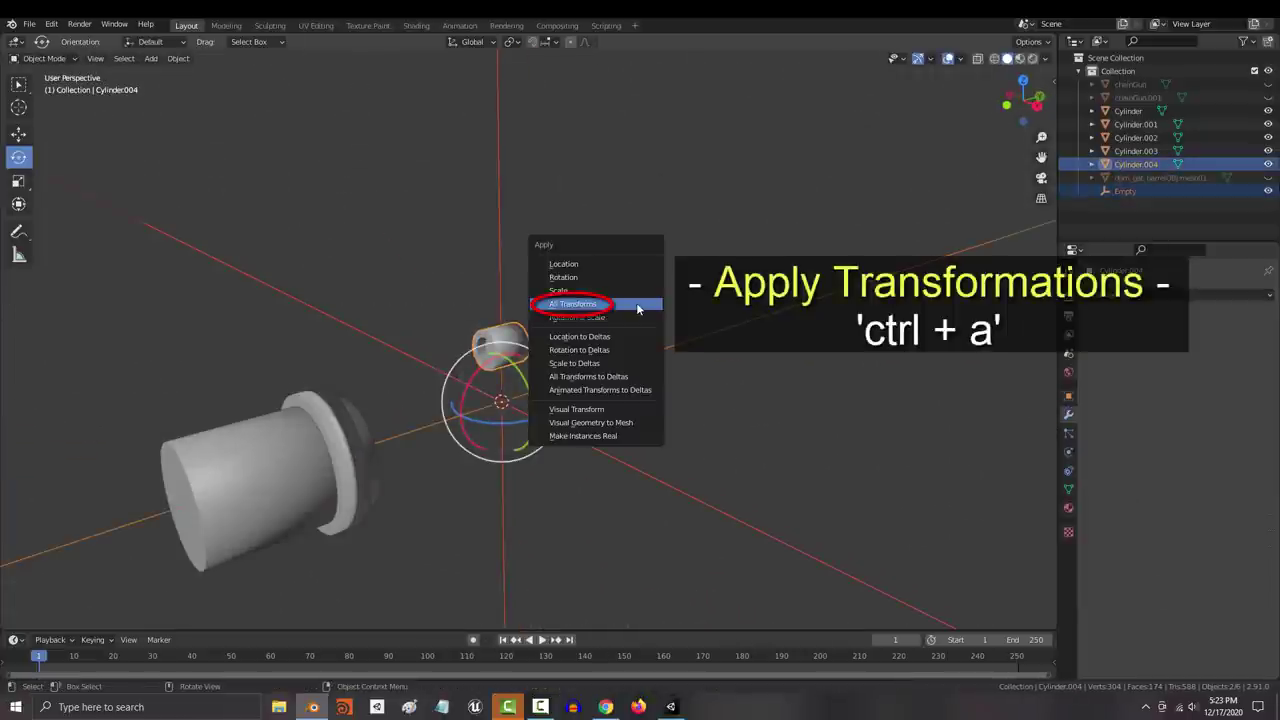
{"action": "left_click", "coordinate": [637, 306]}
{"action": "left_click", "coordinate": [1140, 295]}
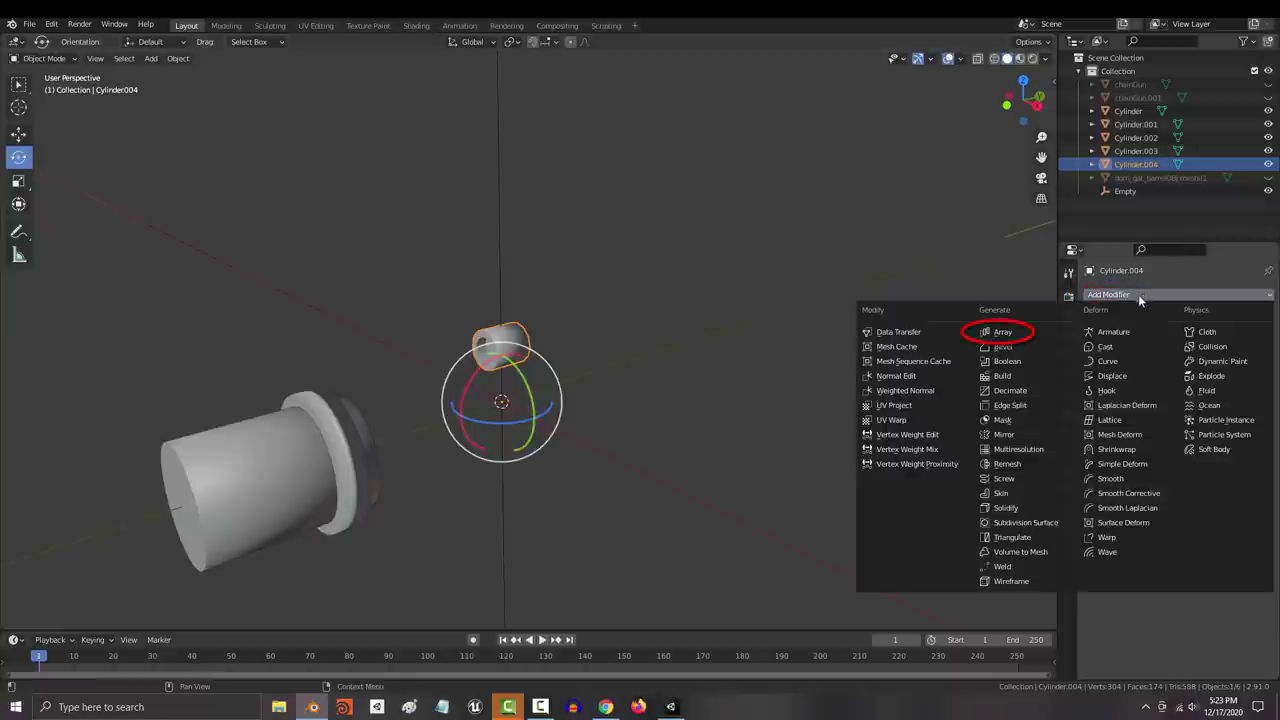
{"action": "left_click", "coordinate": [1000, 331]}
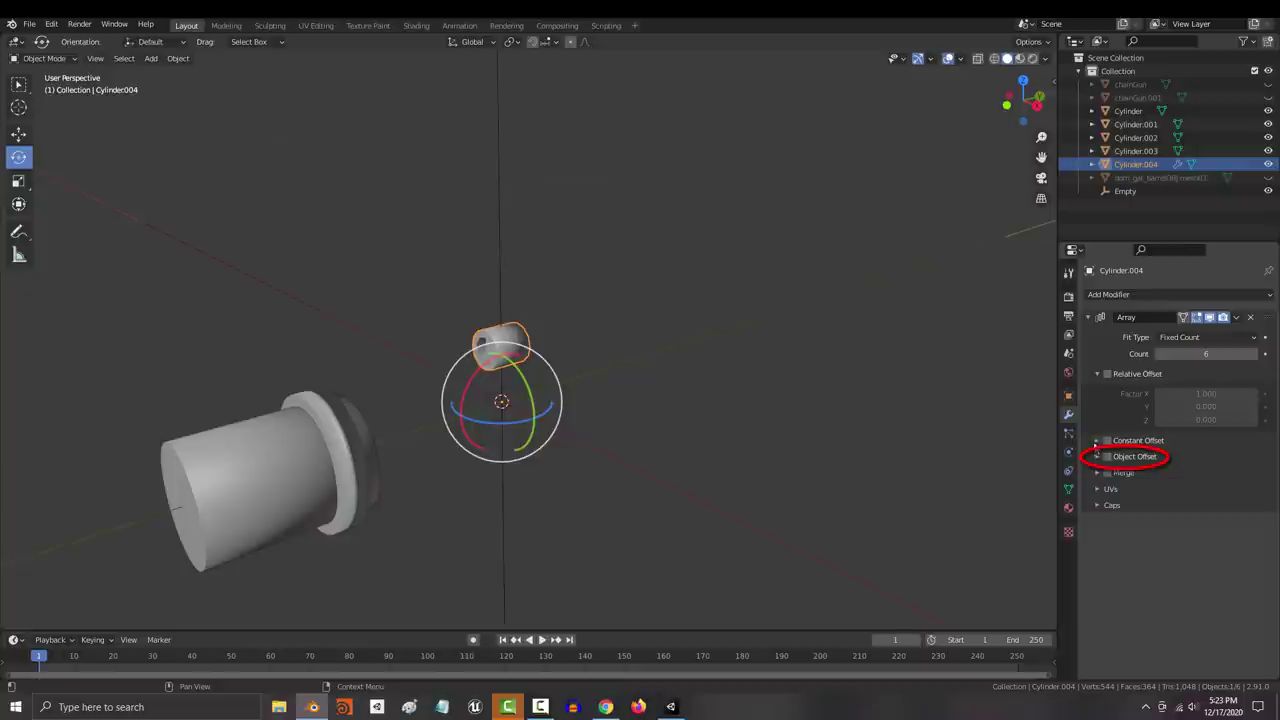
Try rotating the empty to -60°, then clear its rotation and reselect the arrayed cylinder
{"action": "left_click", "coordinate": [501, 212]}
{"action": "left_click_drag", "start_coordinate": [537, 390], "coordinate": [535, 400]}
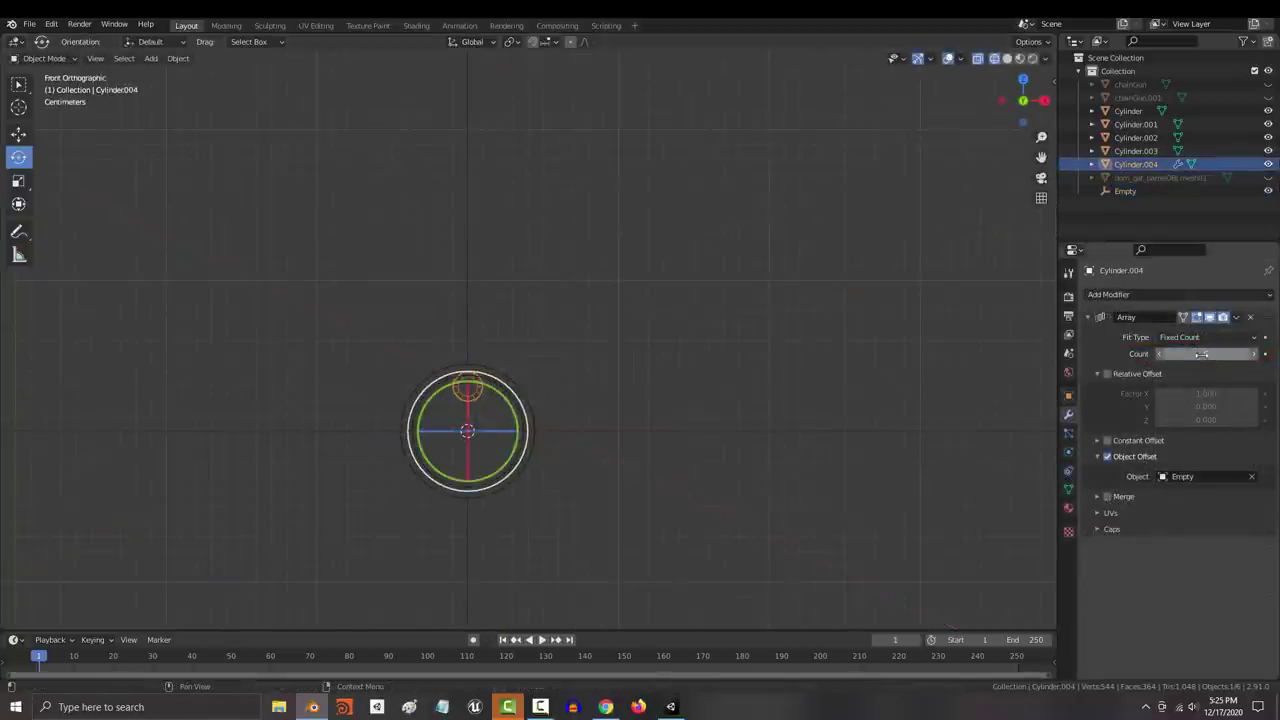
{"action": "left_click", "coordinate": [467, 320]}
{"action": "type", "text": "r-60"}
{"action": "key", "text": "Return"}
{"action": "key", "text": "alt+r"}
{"action": "middle_click_drag", "start_coordinate": [603, 363], "coordinate": [578, 379]}
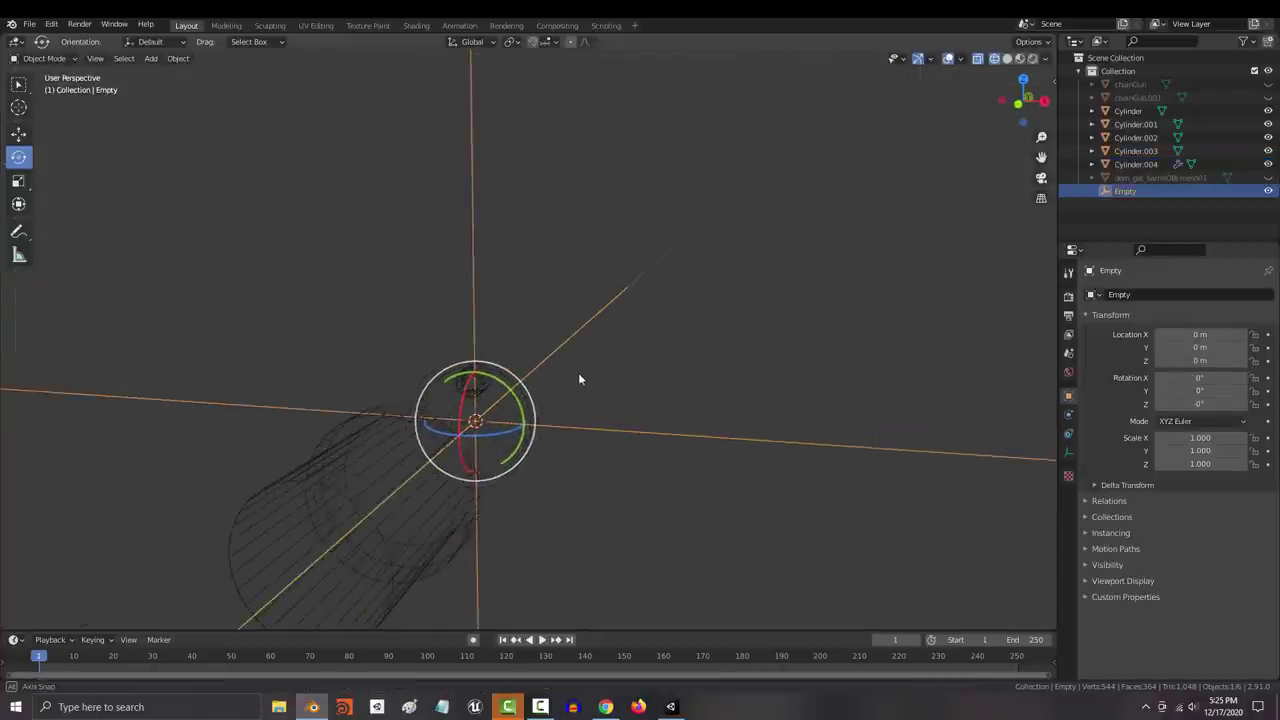
{"action": "left_click", "coordinate": [490, 374]}
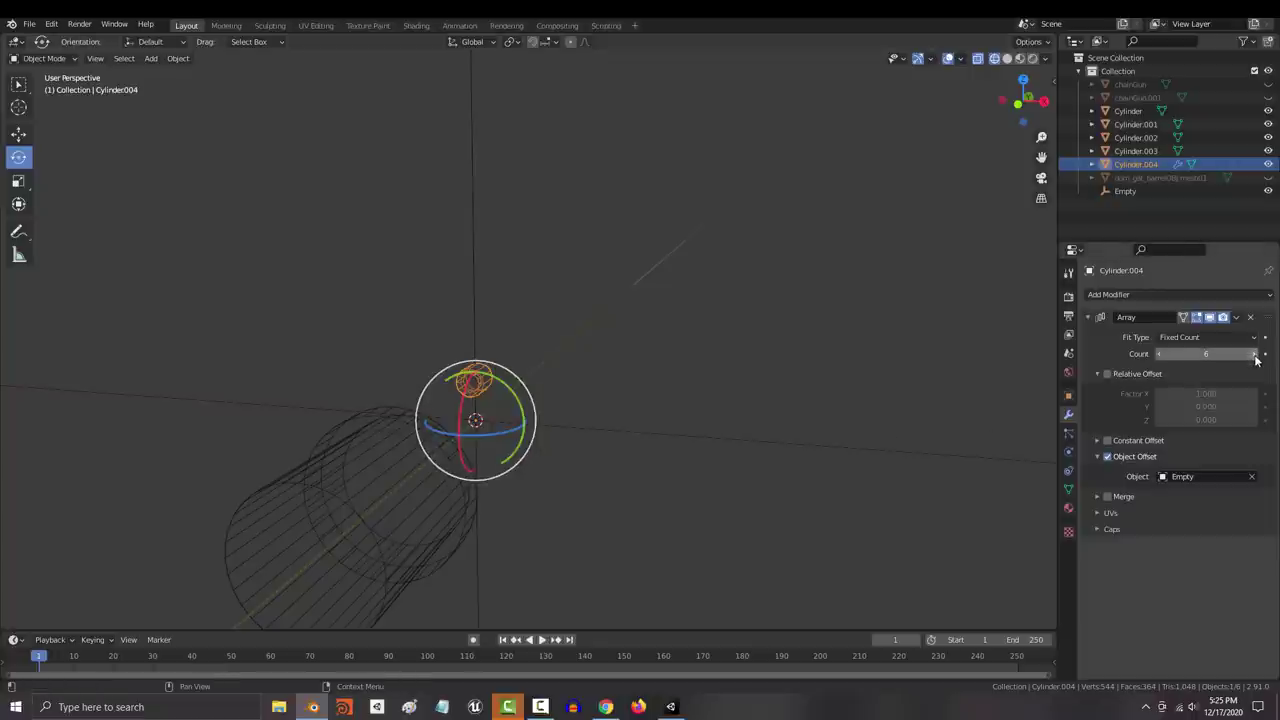
Rotate the empty 45° in front view to spread the barrel copies
{"action": "left_click", "coordinate": [475, 315]}
{"action": "key", "text": "KP_1"}
{"action": "type", "text": "r"}
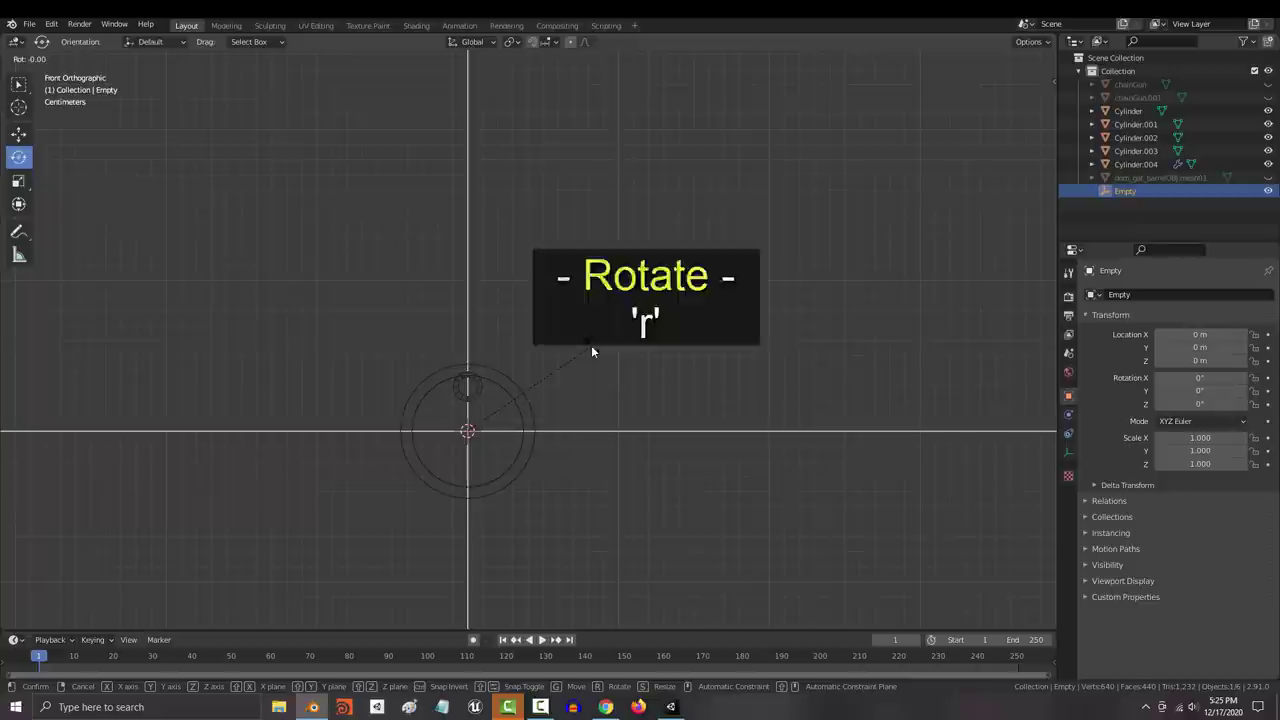
{"action": "type", "text": "45"}
{"action": "key", "text": "Return"}
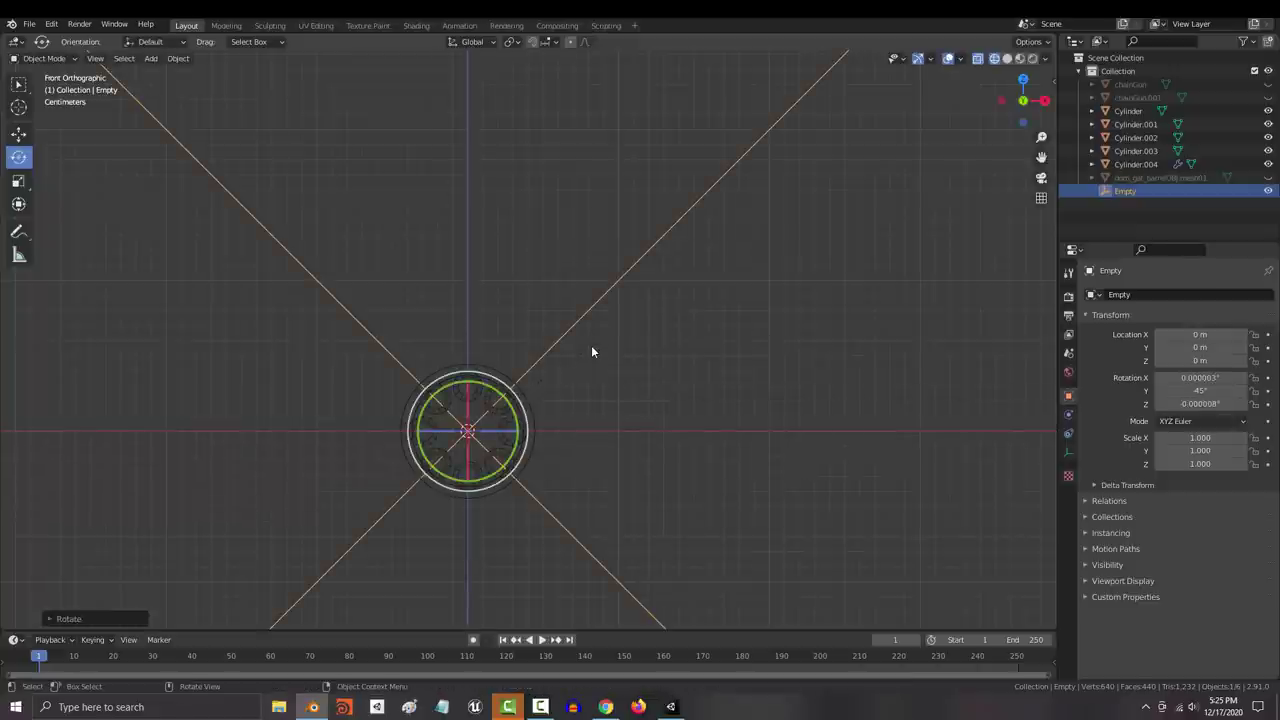
Select all of the arrayed cylinder's mesh in Edit Mode from the side view
{"action": "left_click", "coordinate": [595, 342]}
{"action": "left_click", "coordinate": [468, 400]}
{"action": "key", "text": "Tab"}
{"action": "key", "text": "KP_3"}
{"action": "key", "text": "a"}
{"action": "key", "text": "Tab"}
Turn the empty a further 45° in front view so the barrels form a ring
{"action": "left_click", "coordinate": [885, 420]}
{"action": "key", "text": "KP_1"}
{"action": "type", "text": "r"}
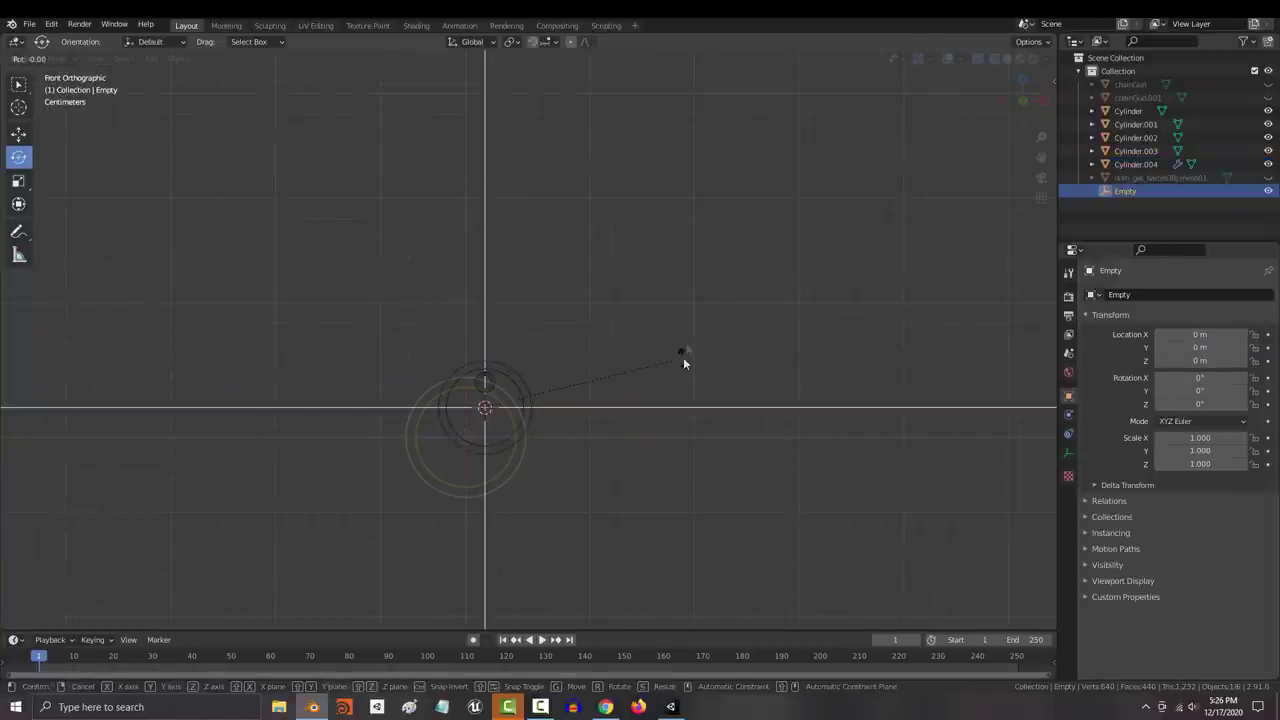
{"action": "type", "text": "45"}
{"action": "key", "text": "Return"}
Switch back to Solid shading, turn off X-ray, and orbit the finished minigun
{"action": "middle_click_drag", "start_coordinate": [686, 348], "coordinate": [982, 78]}
{"action": "left_click", "coordinate": [1007, 58]}
{"action": "left_click", "coordinate": [977, 58]}
{"action": "scroll", "coordinate": [605, 508], "scroll_direction": "down", "scroll_amount": 2}
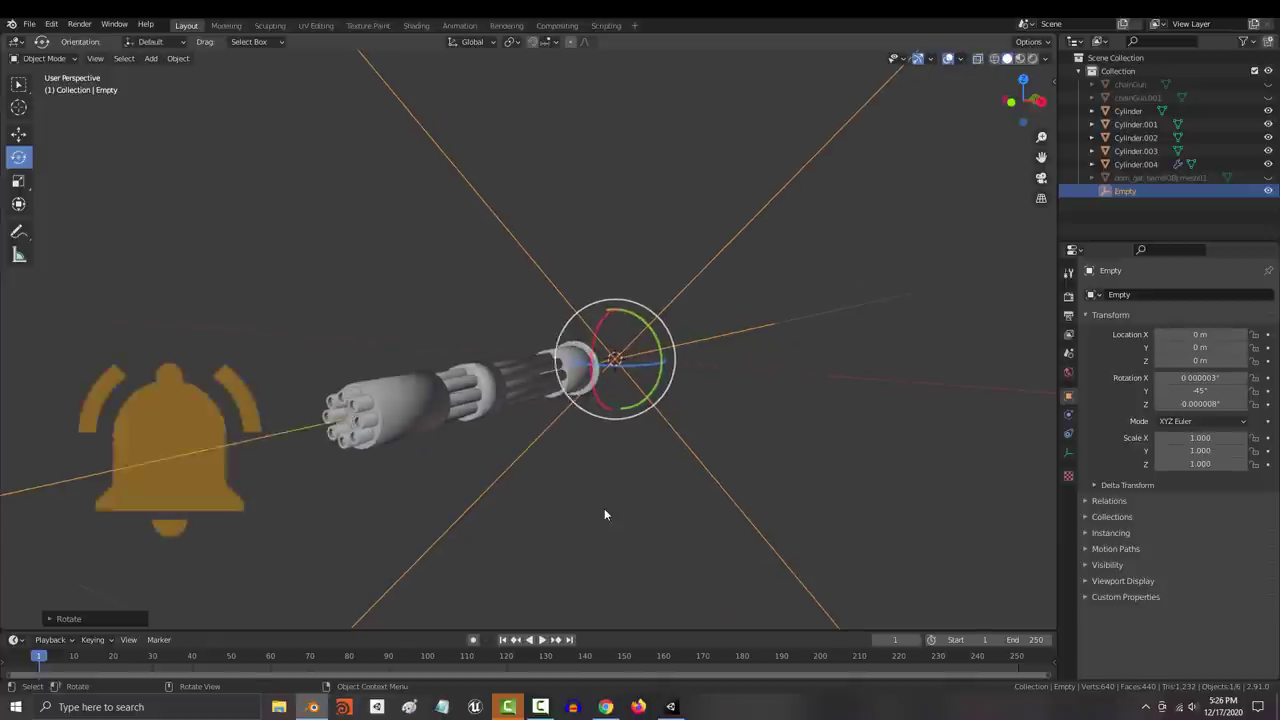
{"action": "left_click", "coordinate": [597, 510]}
{"action": "middle_click_drag", "start_coordinate": [595, 510], "coordinate": [543, 486]}
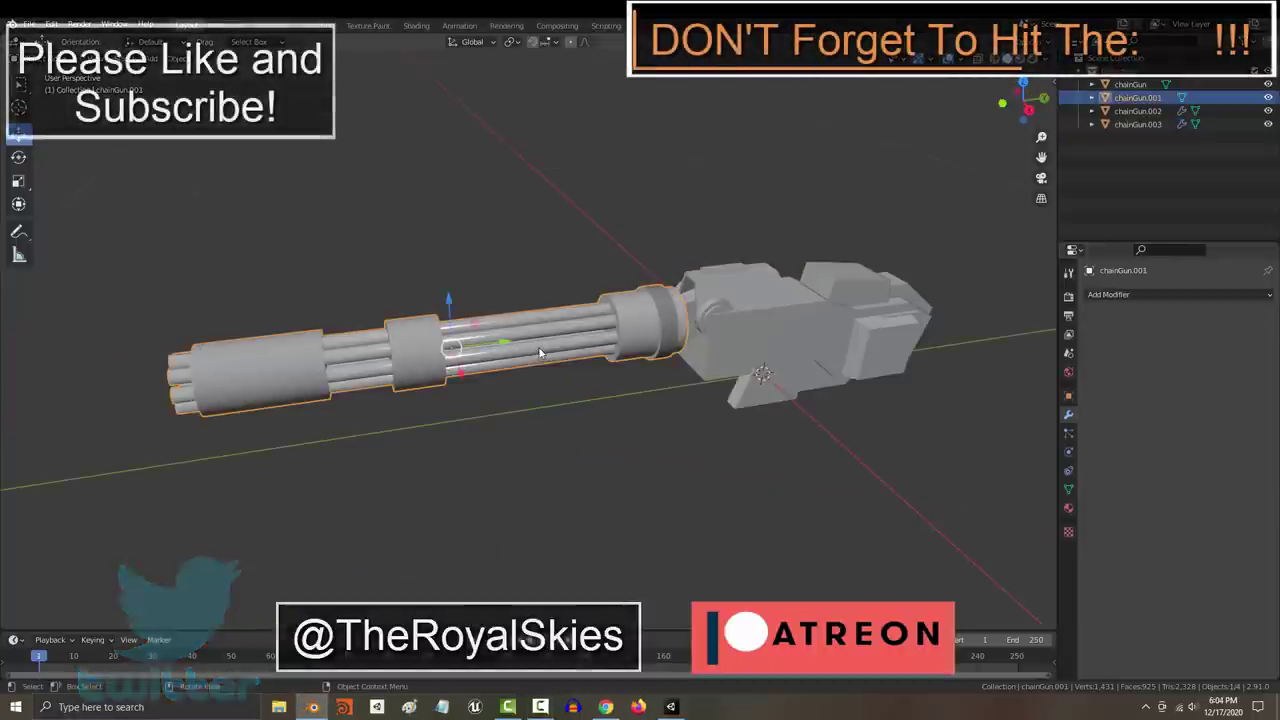
{"action": "middle_click_drag", "start_coordinate": [540, 352], "coordinate": [125, 462]}
Play the Unity game, using W to run and dash the character toward the enemy targets
{"action": "middle_click_drag", "start_coordinate": [125, 462], "coordinate": [118, 458]}
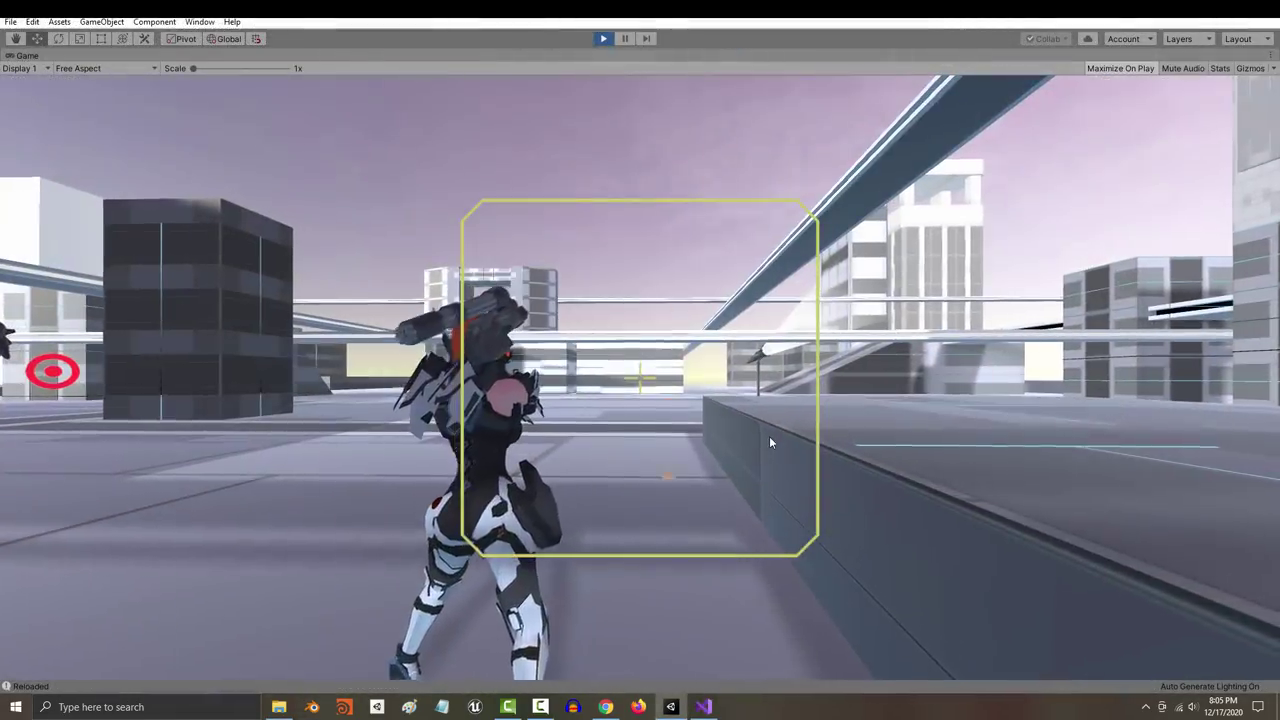
{"action": "left_click", "coordinate": [769, 441]}
{"action": "key", "text": "w"}
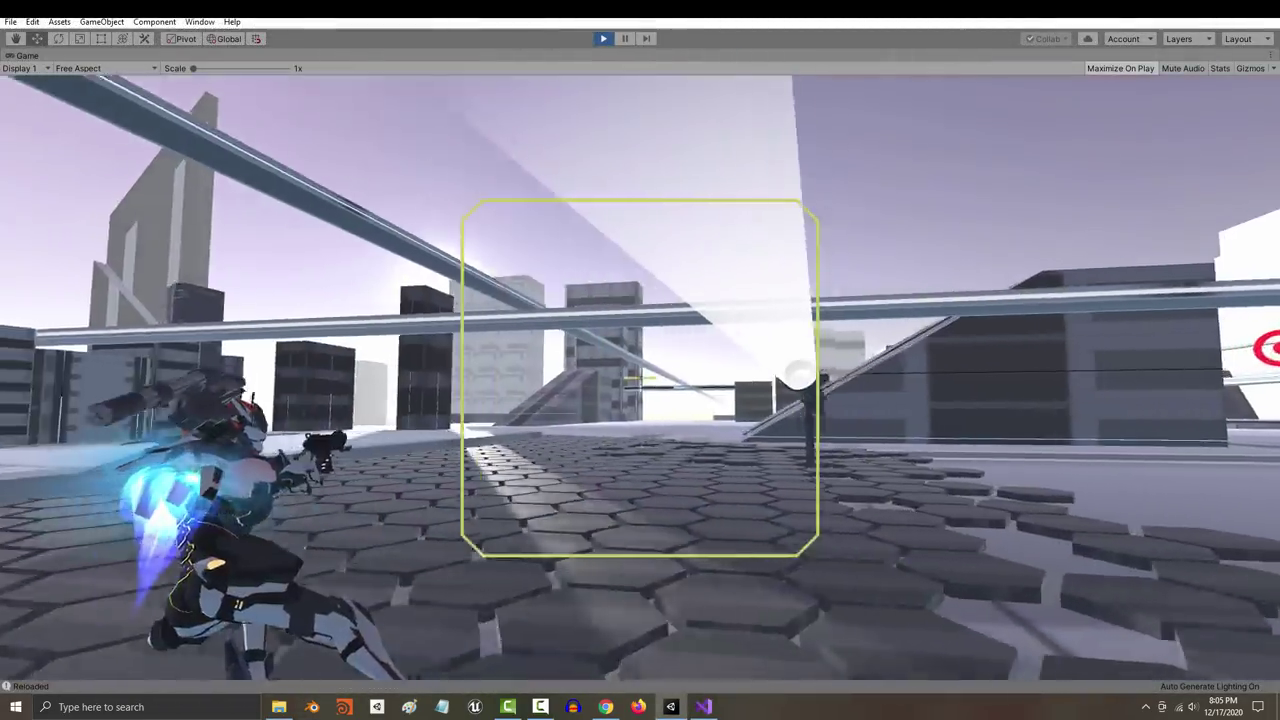
{"action": "key", "text": "w"}
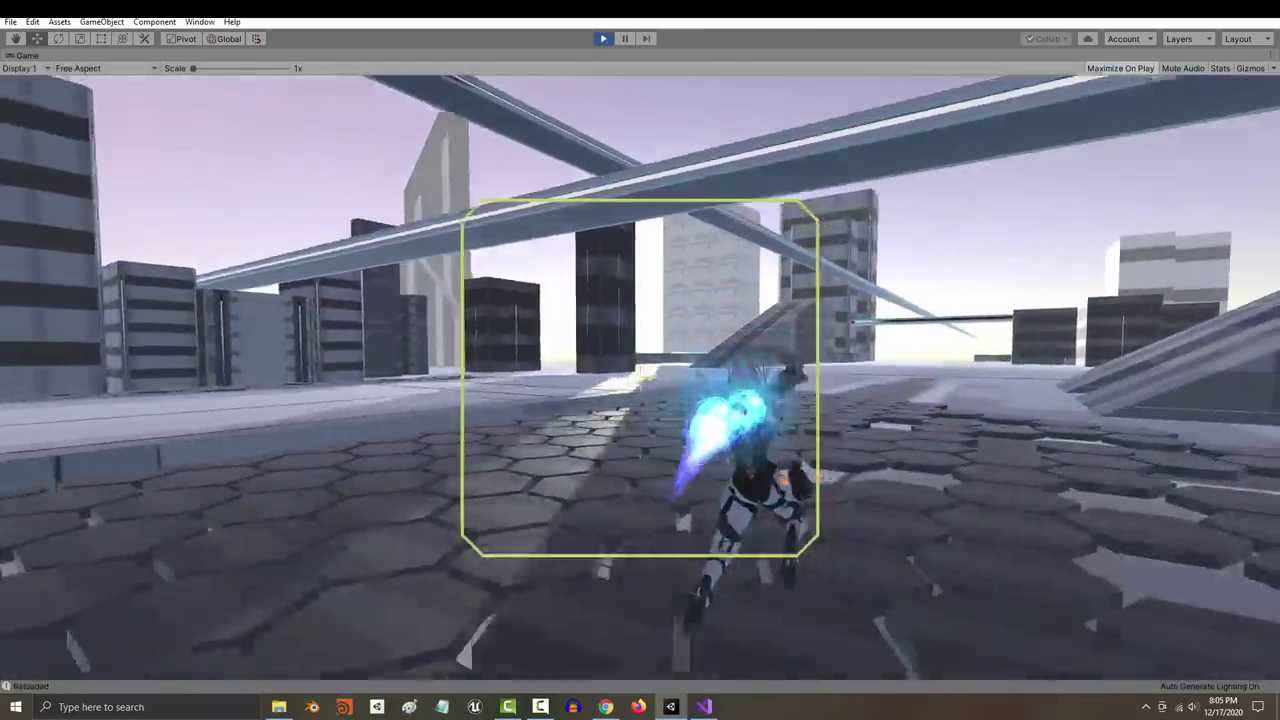
{"action": "key", "text": "w"}
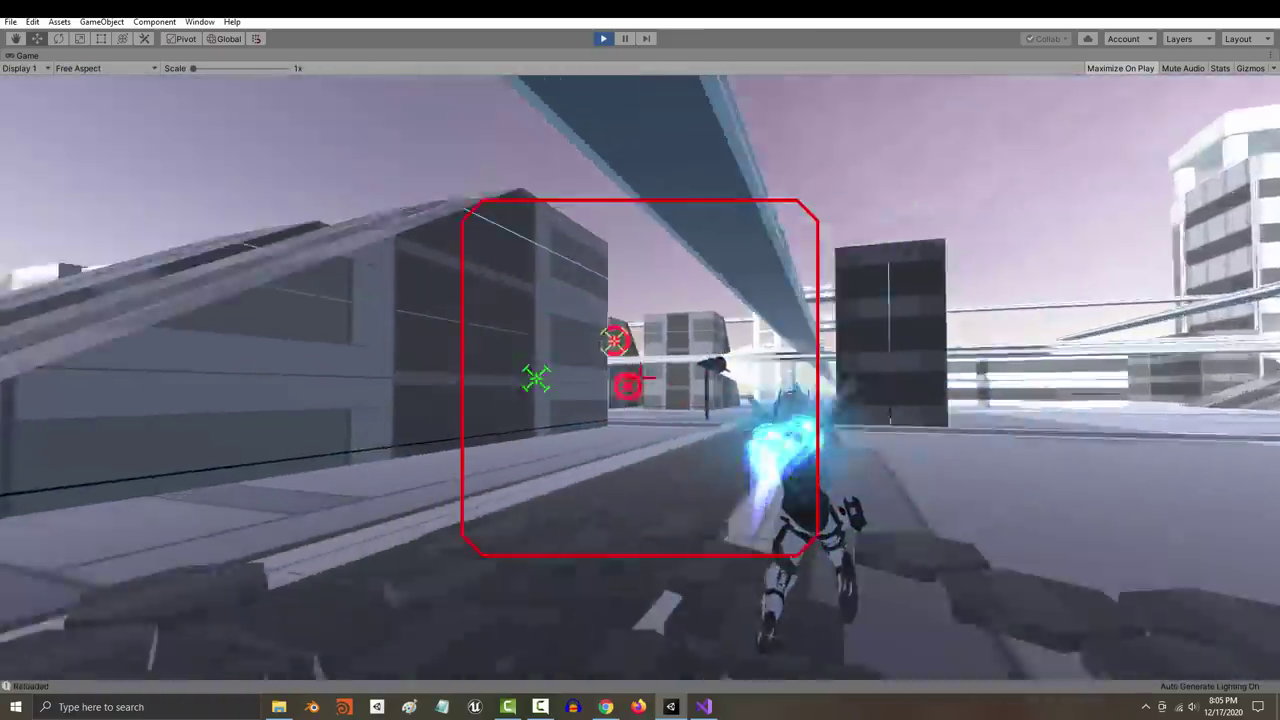